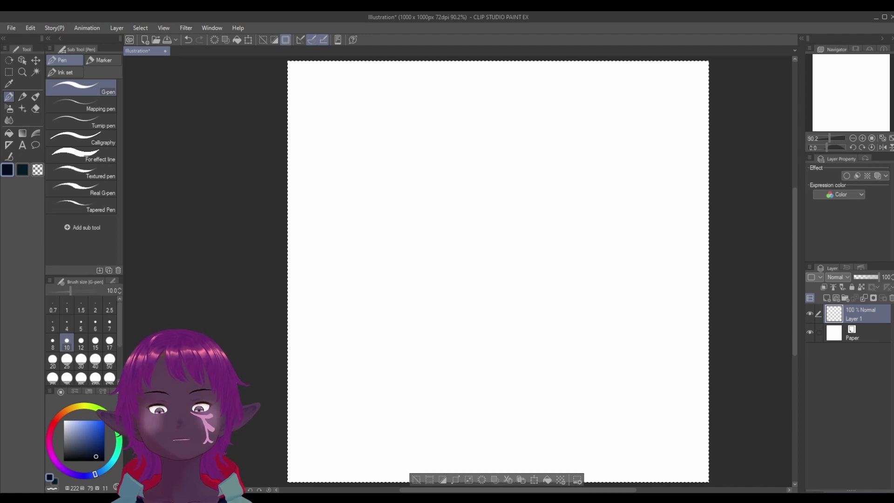
- Draw nine separate freehand squares of varied size in a three-by-three grid with the G-pen, and clear the layer
{"action": "mouse_move", "coordinate": [310, 85]}
{"action": "left_mouse_down"}
{"action": "mouse_move", "coordinate": [312, 136]}
{"action": "mouse_move", "coordinate": [372, 133]}
{"action": "mouse_move", "coordinate": [372, 81]}
{"action": "mouse_move", "coordinate": [311, 83]}
{"action": "left_mouse_up"}
{"action": "left_click_drag", "start_coordinate": [404, 75], "coordinate": [404, 92]}
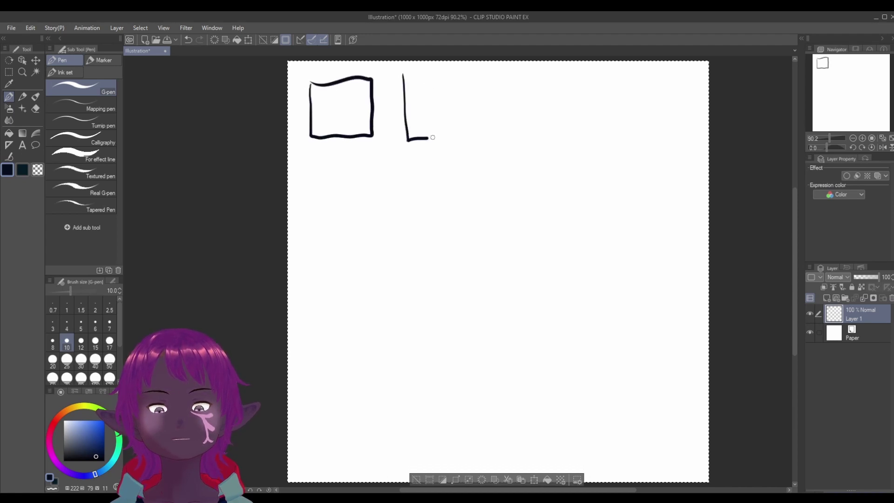
{"action": "mouse_move", "coordinate": [433, 137]}
{"action": "left_mouse_down"}
{"action": "mouse_move", "coordinate": [485, 76]}
{"action": "mouse_move", "coordinate": [395, 82]}
{"action": "left_mouse_up"}
{"action": "mouse_move", "coordinate": [530, 74]}
{"action": "left_mouse_down"}
{"action": "mouse_move", "coordinate": [526, 130]}
{"action": "mouse_move", "coordinate": [538, 152]}
{"action": "mouse_move", "coordinate": [612, 165]}
{"action": "mouse_move", "coordinate": [630, 82]}
{"action": "mouse_move", "coordinate": [535, 78]}
{"action": "left_mouse_up"}
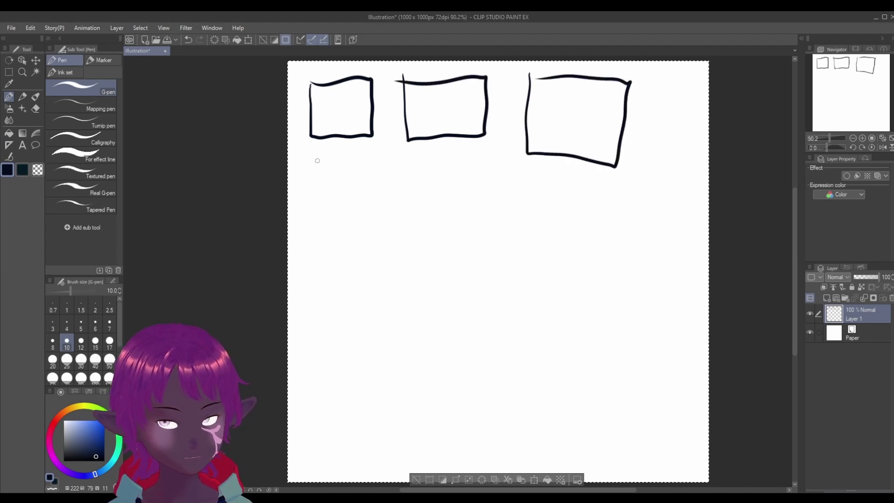
{"action": "left_click_drag", "start_coordinate": [316, 165], "coordinate": [320, 251]}
{"action": "mouse_move", "coordinate": [388, 235]}
{"action": "left_mouse_down"}
{"action": "mouse_move", "coordinate": [387, 166]}
{"action": "mouse_move", "coordinate": [325, 165]}
{"action": "left_mouse_up"}
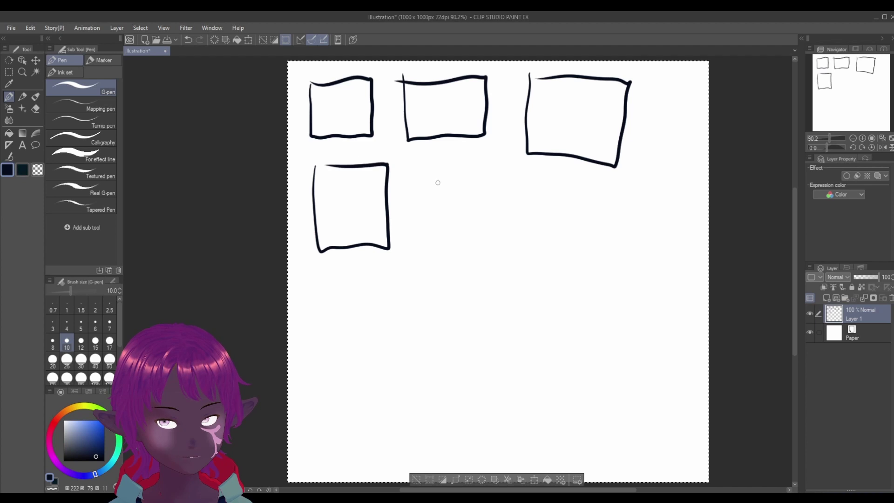
{"action": "mouse_move", "coordinate": [411, 183]}
{"action": "left_mouse_down"}
{"action": "mouse_move", "coordinate": [447, 272]}
{"action": "mouse_move", "coordinate": [493, 189]}
{"action": "mouse_move", "coordinate": [432, 171]}
{"action": "mouse_move", "coordinate": [406, 176]}
{"action": "left_mouse_up"}
{"action": "mouse_move", "coordinate": [529, 175]}
{"action": "left_mouse_down"}
{"action": "mouse_move", "coordinate": [537, 259]}
{"action": "mouse_move", "coordinate": [547, 276]}
{"action": "mouse_move", "coordinate": [591, 284]}
{"action": "mouse_move", "coordinate": [603, 198]}
{"action": "mouse_move", "coordinate": [517, 197]}
{"action": "left_mouse_up"}
{"action": "mouse_move", "coordinate": [323, 340]}
{"action": "left_mouse_down"}
{"action": "mouse_move", "coordinate": [327, 397]}
{"action": "mouse_move", "coordinate": [368, 406]}
{"action": "mouse_move", "coordinate": [374, 372]}
{"action": "mouse_move", "coordinate": [346, 323]}
{"action": "left_mouse_up"}
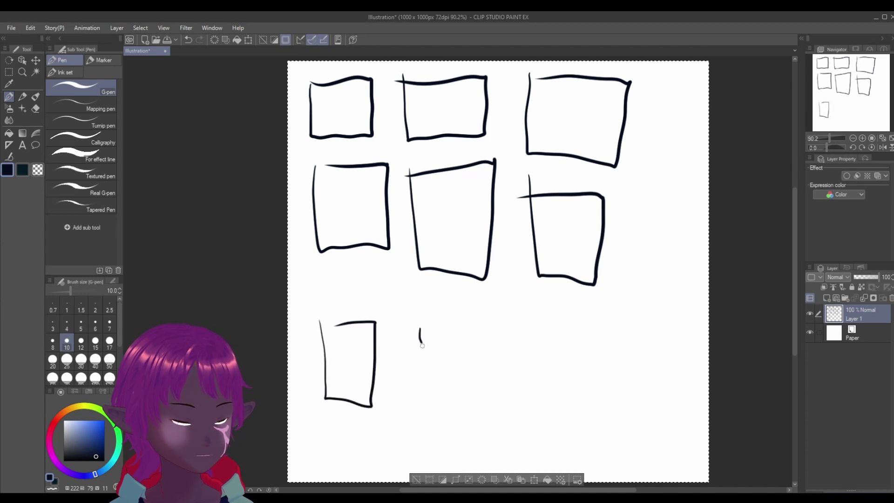
{"action": "mouse_move", "coordinate": [422, 345]}
{"action": "left_mouse_down"}
{"action": "mouse_move", "coordinate": [442, 423]}
{"action": "mouse_move", "coordinate": [488, 431]}
{"action": "mouse_move", "coordinate": [479, 324]}
{"action": "mouse_move", "coordinate": [418, 329]}
{"action": "left_mouse_up"}
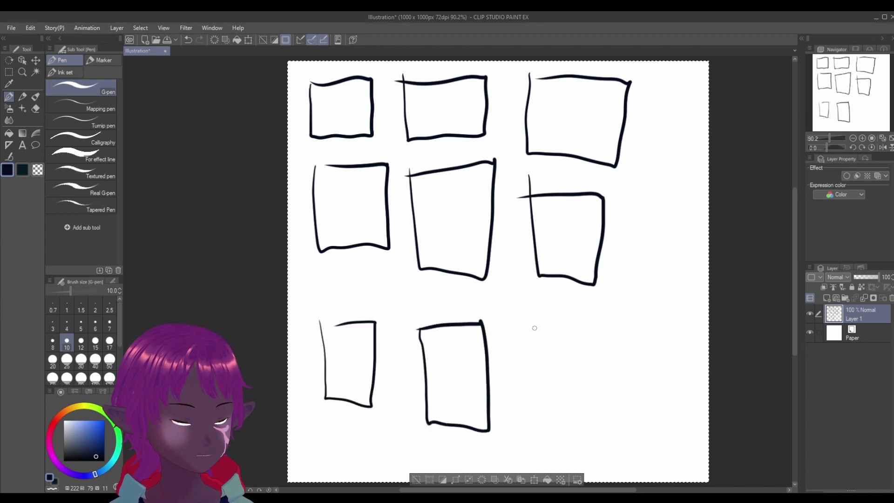
{"action": "mouse_move", "coordinate": [539, 314]}
{"action": "left_mouse_down"}
{"action": "mouse_move", "coordinate": [530, 430]}
{"action": "mouse_move", "coordinate": [622, 431]}
{"action": "mouse_move", "coordinate": [633, 313]}
{"action": "mouse_move", "coordinate": [552, 312]}
{"action": "left_mouse_up"}
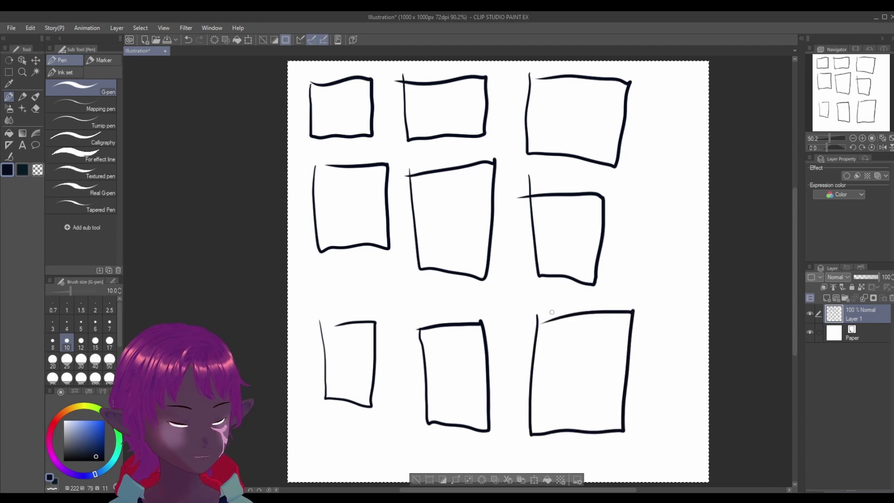
{"action": "key", "text": "Delete"}
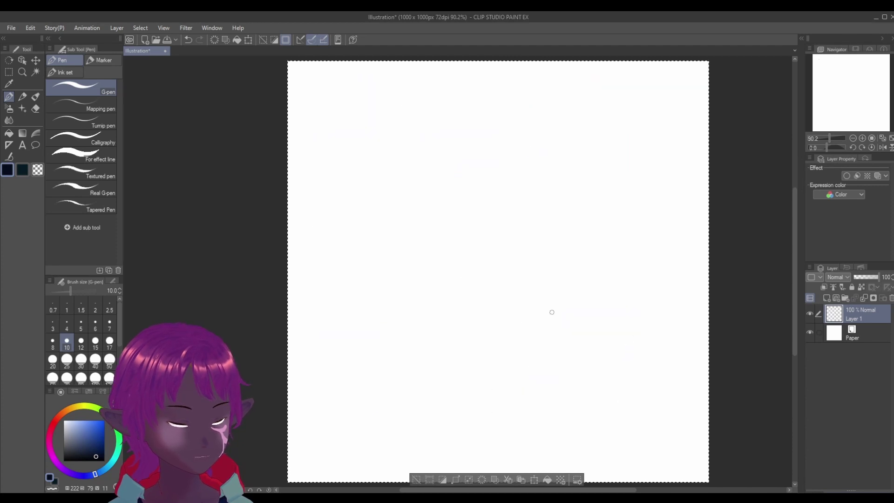
- Draw three large overlapping freehand squares cascading diagonally from the canvas's upper left to its lower right, and clear the layer
{"action": "mouse_move", "coordinate": [320, 74]}
{"action": "left_mouse_down"}
{"action": "mouse_move", "coordinate": [328, 217]}
{"action": "mouse_move", "coordinate": [377, 252]}
{"action": "mouse_move", "coordinate": [471, 215]}
{"action": "mouse_move", "coordinate": [476, 84]}
{"action": "mouse_move", "coordinate": [332, 86]}
{"action": "left_mouse_up"}
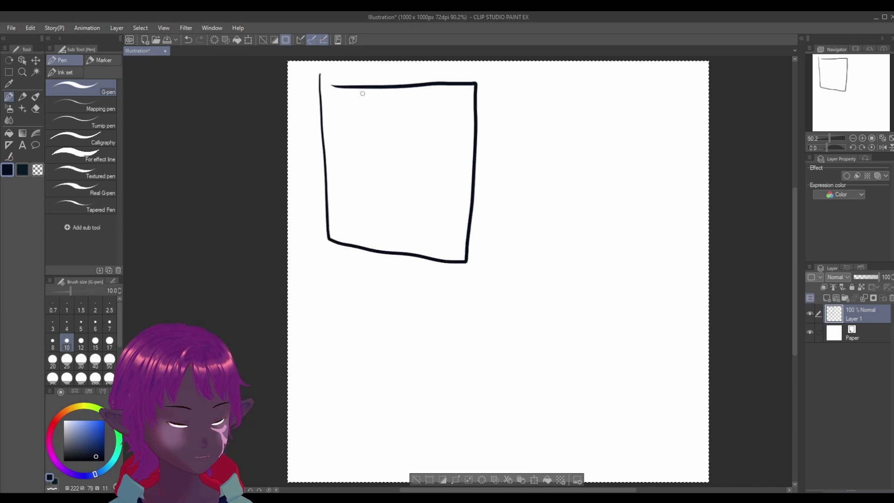
{"action": "mouse_move", "coordinate": [383, 181]}
{"action": "left_mouse_down"}
{"action": "mouse_move", "coordinate": [392, 317]}
{"action": "mouse_move", "coordinate": [523, 337]}
{"action": "mouse_move", "coordinate": [538, 176]}
{"action": "mouse_move", "coordinate": [395, 157]}
{"action": "left_mouse_up"}
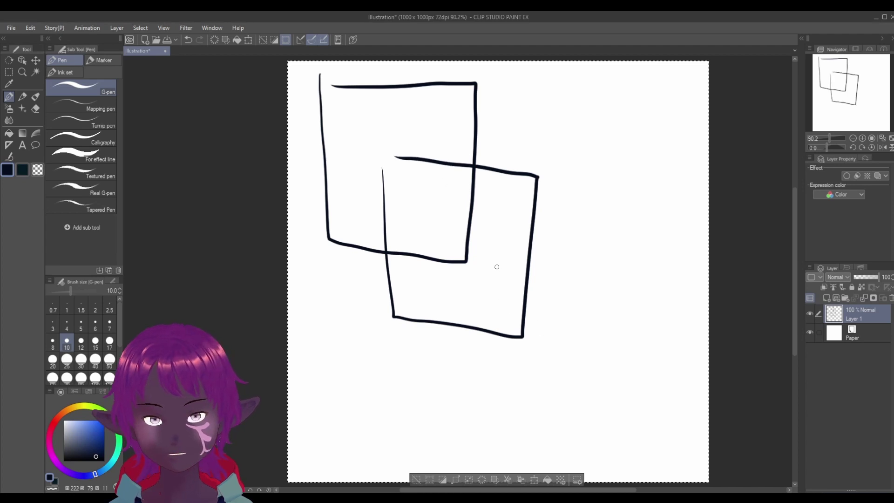
{"action": "mouse_move", "coordinate": [484, 274]}
{"action": "left_mouse_down"}
{"action": "mouse_move", "coordinate": [461, 385]}
{"action": "mouse_move", "coordinate": [592, 437]}
{"action": "mouse_move", "coordinate": [609, 372]}
{"action": "mouse_move", "coordinate": [613, 278]}
{"action": "mouse_move", "coordinate": [604, 266]}
{"action": "mouse_move", "coordinate": [478, 255]}
{"action": "left_mouse_up"}
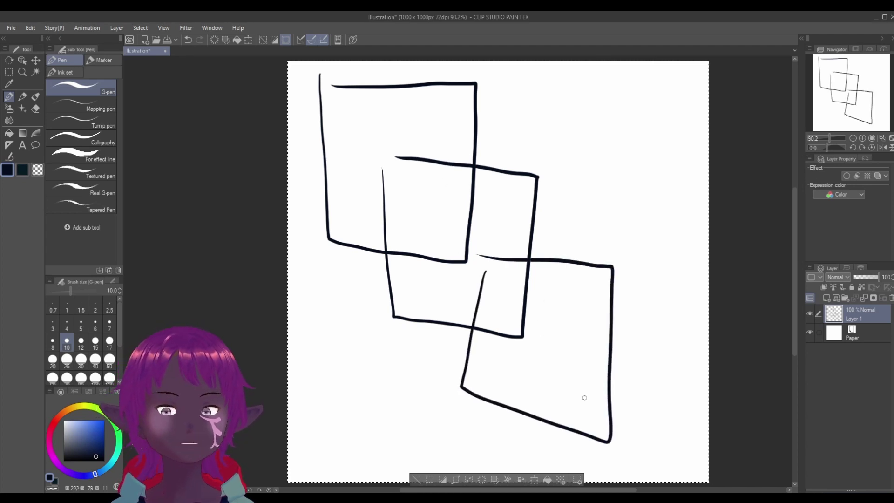
{"action": "key", "text": "Delete"}
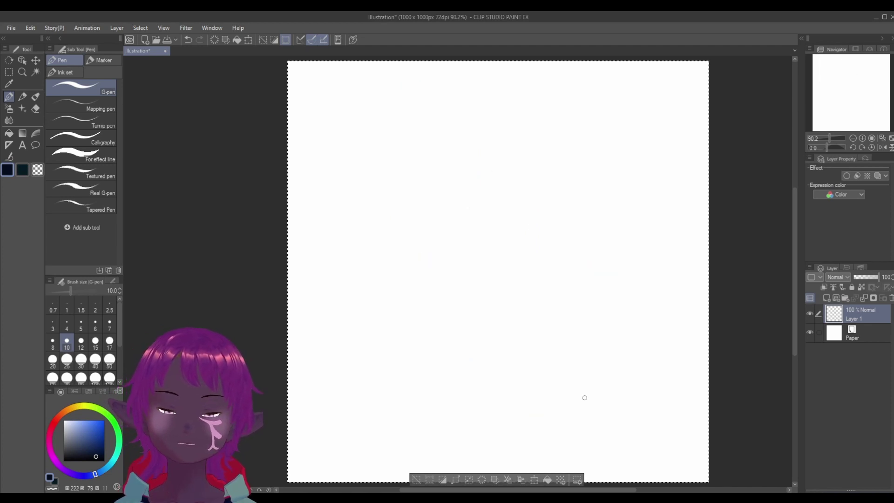
- Draw a box figure's head, a narrow neck below it and a larger torso overlapping the neck
{"action": "mouse_move", "coordinate": [342, 139]}
{"action": "left_mouse_down"}
{"action": "mouse_move", "coordinate": [405, 139]}
{"action": "mouse_move", "coordinate": [411, 90]}
{"action": "mouse_move", "coordinate": [330, 83]}
{"action": "left_mouse_up"}
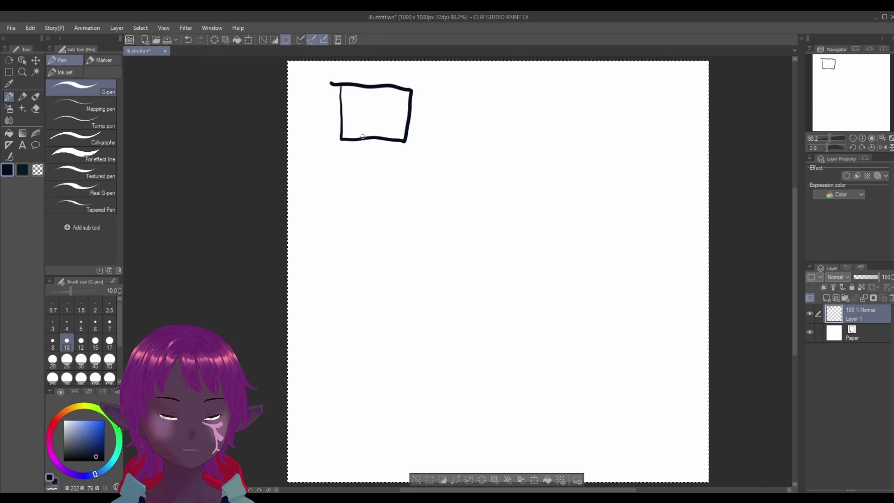
{"action": "left_click_drag", "start_coordinate": [360, 139], "coordinate": [358, 181]}
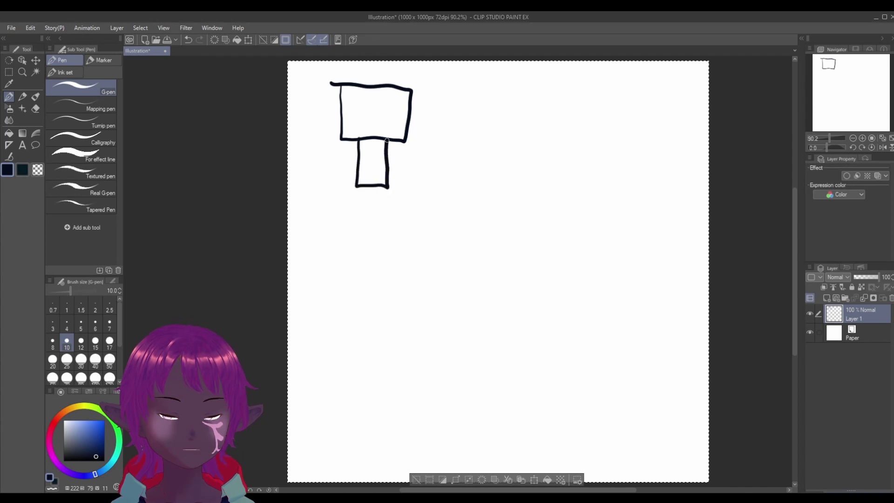
{"action": "left_click_drag", "start_coordinate": [362, 135], "coordinate": [362, 135]}
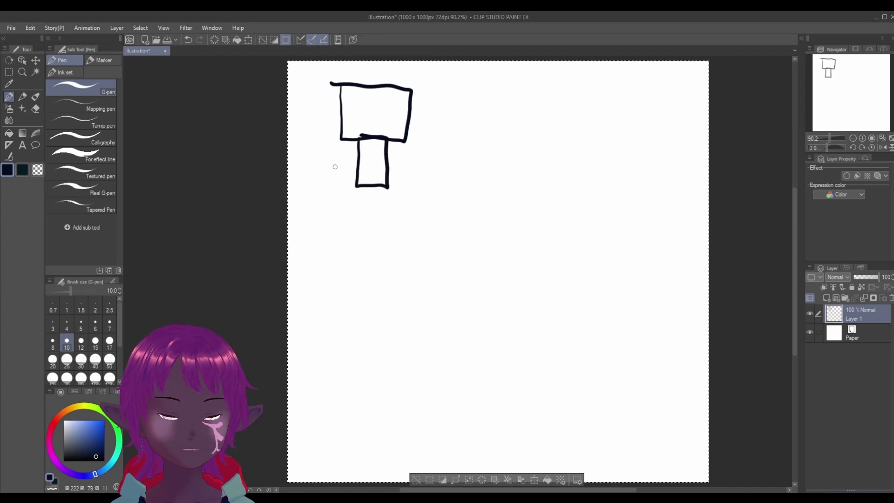
{"action": "mouse_move", "coordinate": [335, 168]}
{"action": "left_mouse_down"}
{"action": "mouse_move", "coordinate": [417, 164]}
{"action": "mouse_move", "coordinate": [405, 240]}
{"action": "mouse_move", "coordinate": [336, 244]}
{"action": "mouse_move", "coordinate": [333, 167]}
{"action": "left_mouse_up"}
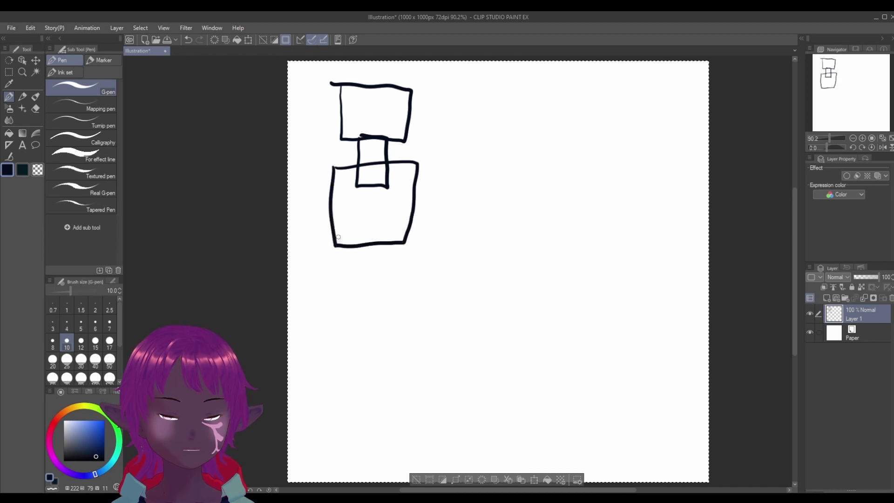
- Draw both bent legs below the torso, each from two overlapping elongated boxes for thigh and shin
{"action": "left_click_drag", "start_coordinate": [356, 283], "coordinate": [310, 352]}
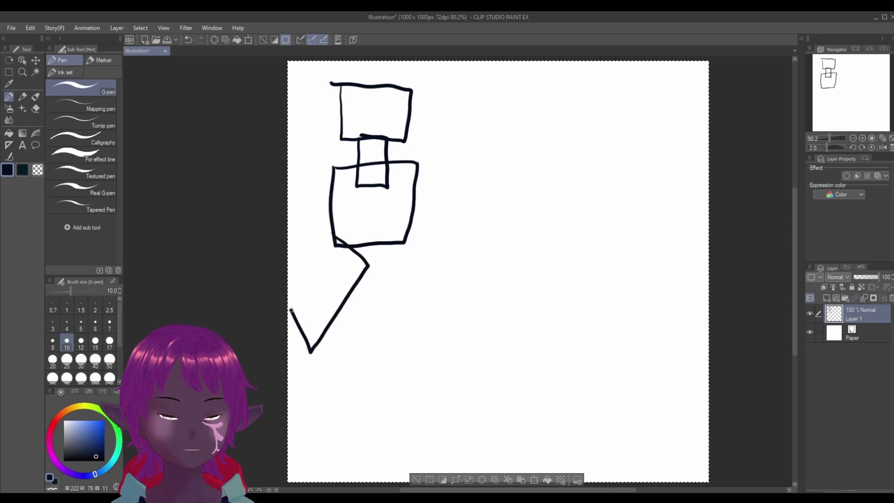
{"action": "left_click_drag", "start_coordinate": [290, 310], "coordinate": [334, 241]}
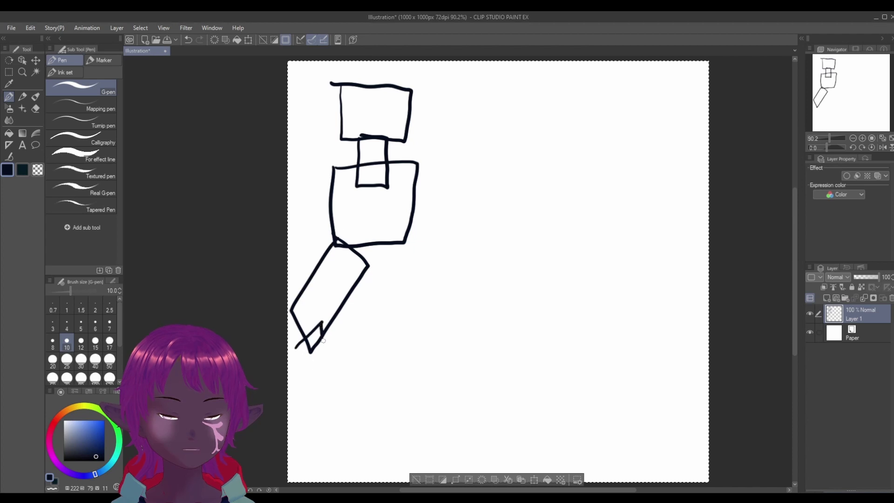
{"action": "mouse_move", "coordinate": [323, 340]}
{"action": "left_mouse_down"}
{"action": "mouse_move", "coordinate": [356, 440]}
{"action": "mouse_move", "coordinate": [295, 344]}
{"action": "left_mouse_up"}
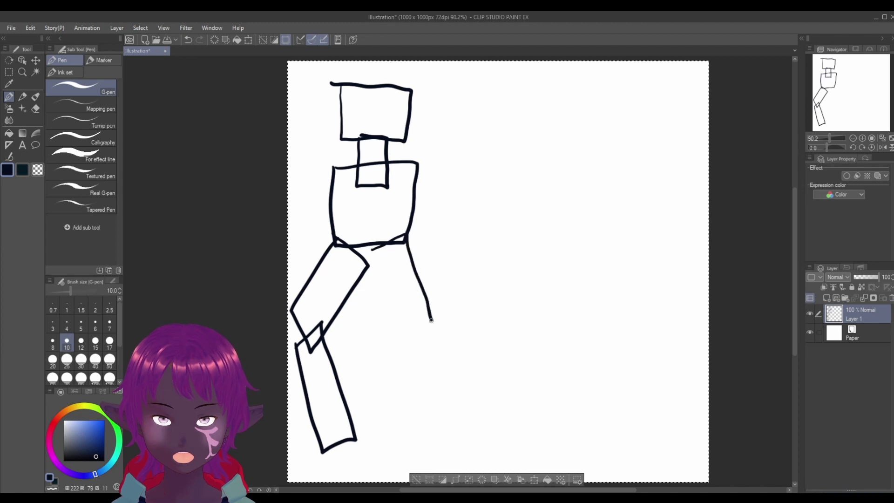
{"action": "left_click_drag", "start_coordinate": [408, 331], "coordinate": [375, 250]}
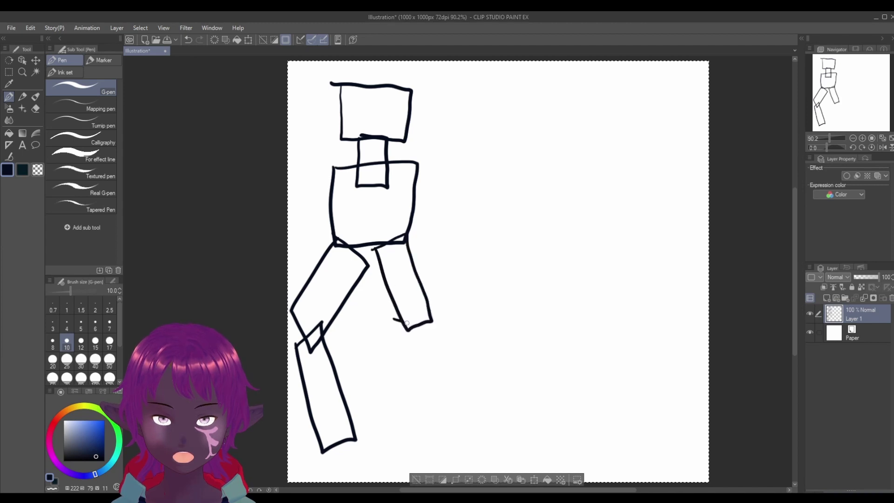
{"action": "mouse_move", "coordinate": [435, 339]}
{"action": "left_mouse_down"}
{"action": "mouse_move", "coordinate": [385, 441]}
{"action": "mouse_move", "coordinate": [355, 402]}
{"action": "mouse_move", "coordinate": [393, 326]}
{"action": "left_mouse_up"}
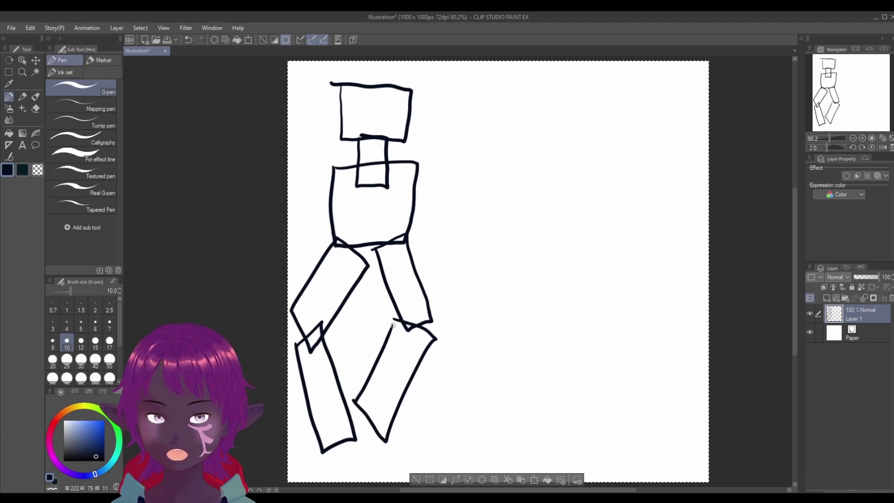
- Draw the figure's two raised arms from overlapping boxes, adding a hand box to the outstretched right one, and clear the layer
{"action": "mouse_move", "coordinate": [415, 191]}
{"action": "left_mouse_down"}
{"action": "mouse_move", "coordinate": [460, 170]}
{"action": "mouse_move", "coordinate": [467, 149]}
{"action": "mouse_move", "coordinate": [398, 168]}
{"action": "left_mouse_up"}
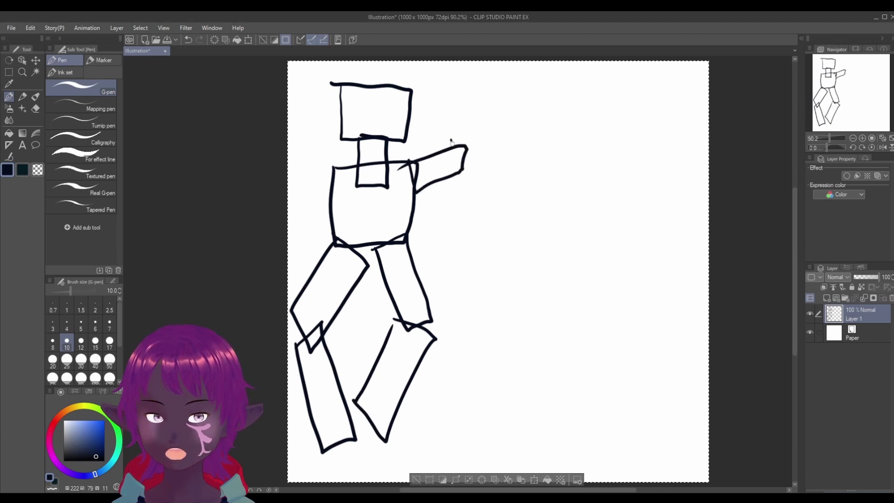
{"action": "mouse_move", "coordinate": [495, 148]}
{"action": "left_mouse_down"}
{"action": "mouse_move", "coordinate": [546, 106]}
{"action": "mouse_move", "coordinate": [535, 92]}
{"action": "mouse_move", "coordinate": [458, 145]}
{"action": "left_mouse_up"}
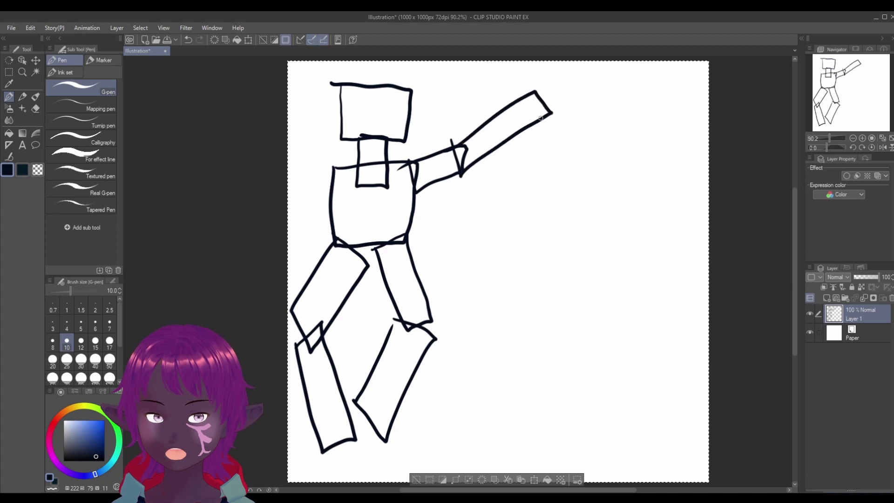
{"action": "mouse_move", "coordinate": [541, 106]}
{"action": "left_mouse_down"}
{"action": "mouse_move", "coordinate": [531, 145]}
{"action": "mouse_move", "coordinate": [567, 137]}
{"action": "left_mouse_up"}
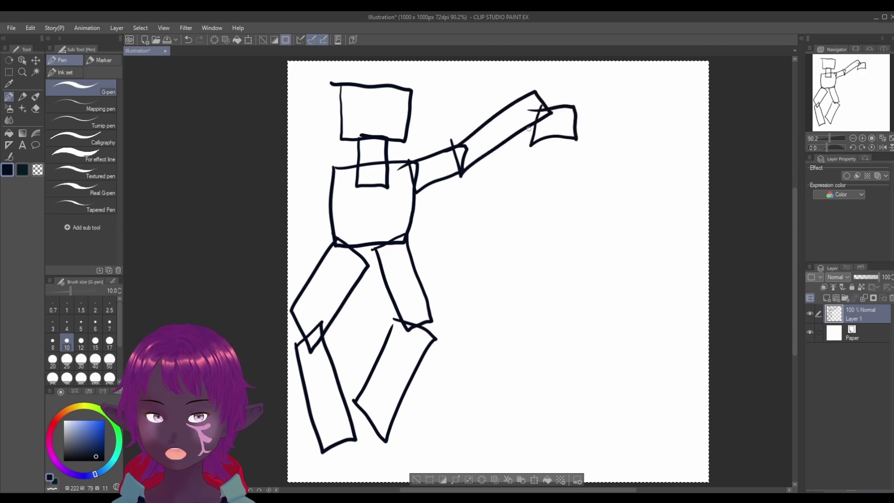
{"action": "left_click_drag", "start_coordinate": [326, 187], "coordinate": [345, 168]}
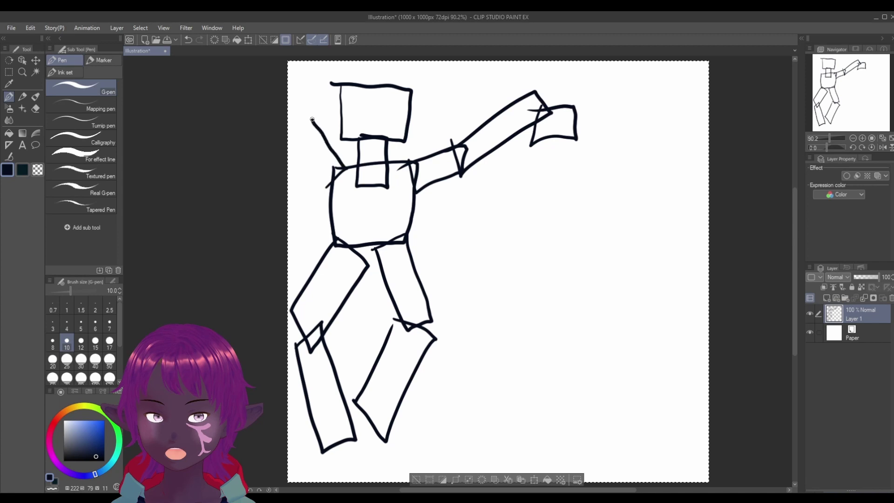
{"action": "left_click_drag", "start_coordinate": [302, 136], "coordinate": [329, 186]}
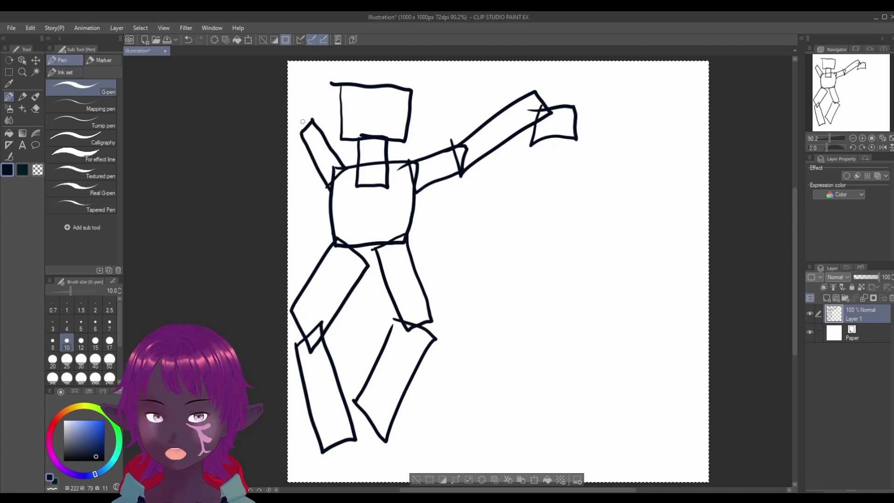
{"action": "mouse_move", "coordinate": [324, 136]}
{"action": "left_mouse_down"}
{"action": "mouse_move", "coordinate": [332, 74]}
{"action": "mouse_move", "coordinate": [308, 65]}
{"action": "mouse_move", "coordinate": [301, 109]}
{"action": "left_mouse_up"}
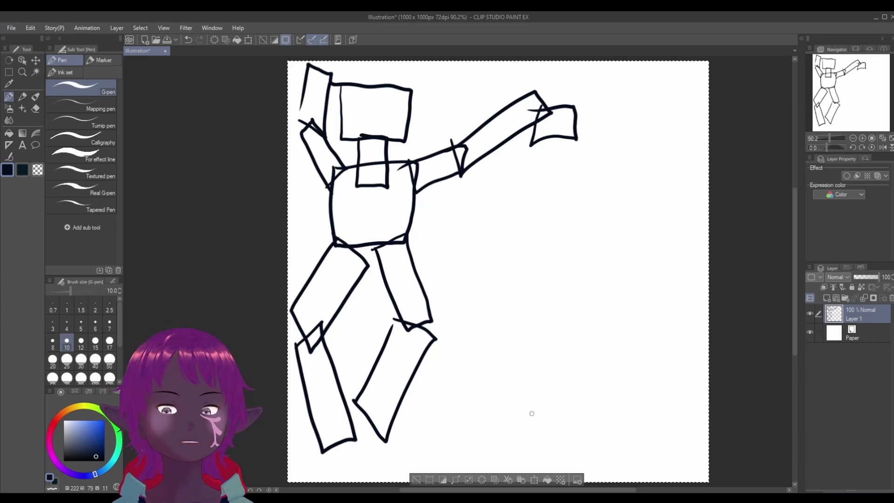
{"action": "key", "text": "Delete"}
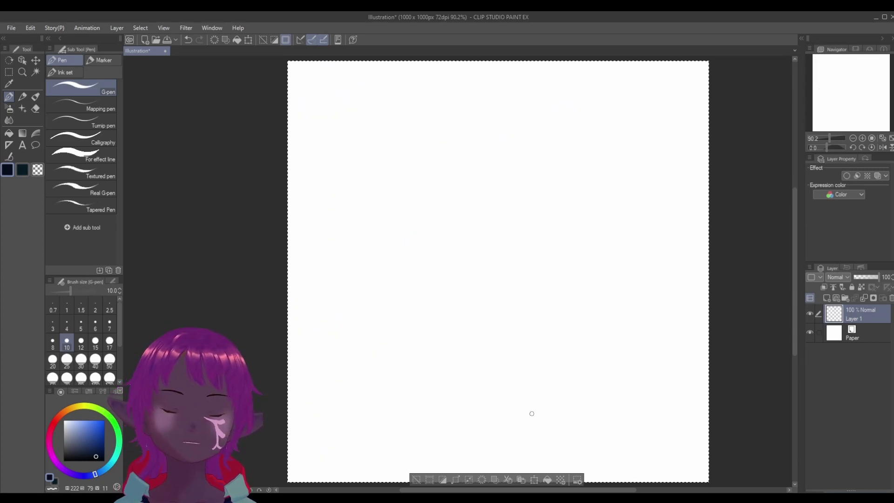
- Draw three large tilted, overlapping four-sided boxes rising towards the canvas's upper right, and clear the layer
{"action": "mouse_move", "coordinate": [319, 307]}
{"action": "left_mouse_down"}
{"action": "mouse_move", "coordinate": [398, 173]}
{"action": "mouse_move", "coordinate": [557, 260]}
{"action": "mouse_move", "coordinate": [534, 266]}
{"action": "mouse_move", "coordinate": [413, 386]}
{"action": "mouse_move", "coordinate": [320, 303]}
{"action": "left_mouse_up"}
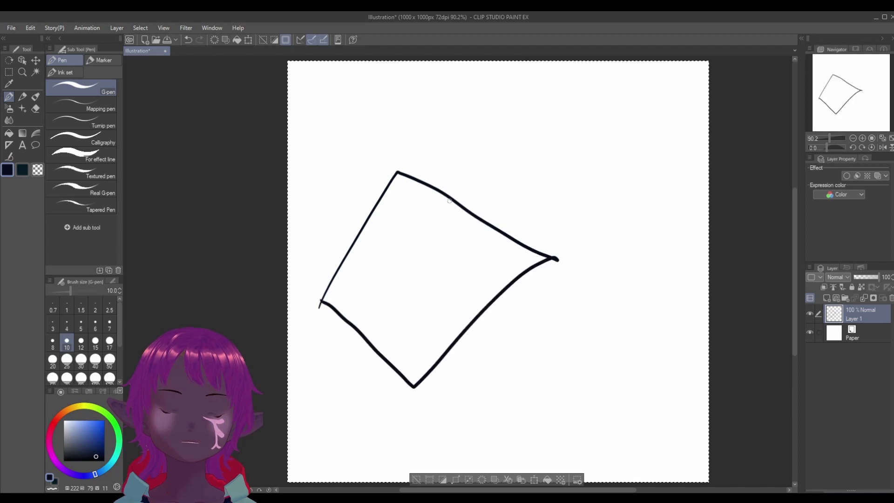
{"action": "mouse_move", "coordinate": [470, 141]}
{"action": "left_mouse_down"}
{"action": "mouse_move", "coordinate": [373, 297]}
{"action": "mouse_move", "coordinate": [542, 324]}
{"action": "mouse_move", "coordinate": [585, 172]}
{"action": "mouse_move", "coordinate": [464, 140]}
{"action": "mouse_move", "coordinate": [540, 196]}
{"action": "mouse_move", "coordinate": [619, 213]}
{"action": "mouse_move", "coordinate": [672, 168]}
{"action": "mouse_move", "coordinate": [631, 78]}
{"action": "mouse_move", "coordinate": [512, 135]}
{"action": "left_mouse_up"}
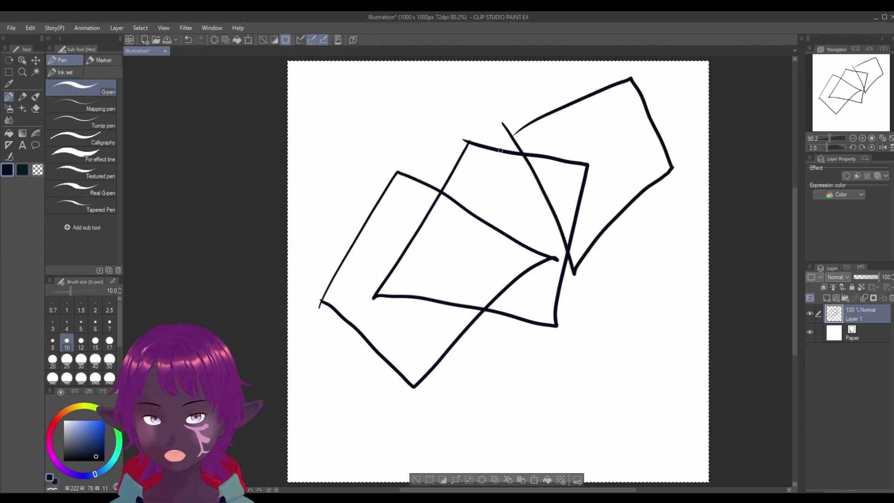
{"action": "key", "text": "Delete"}
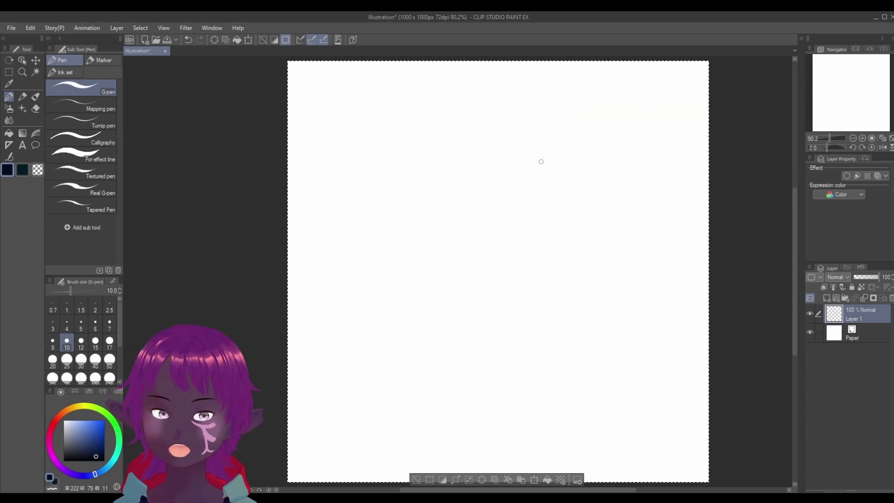
- Draw seven large freehand boxes at different angles, many overlapping, across the whole canvas, starting with a diamond near the top
{"action": "mouse_move", "coordinate": [335, 190]}
{"action": "left_mouse_down"}
{"action": "mouse_move", "coordinate": [425, 90]}
{"action": "mouse_move", "coordinate": [518, 174]}
{"action": "mouse_move", "coordinate": [469, 256]}
{"action": "mouse_move", "coordinate": [403, 250]}
{"action": "mouse_move", "coordinate": [334, 188]}
{"action": "left_mouse_up"}
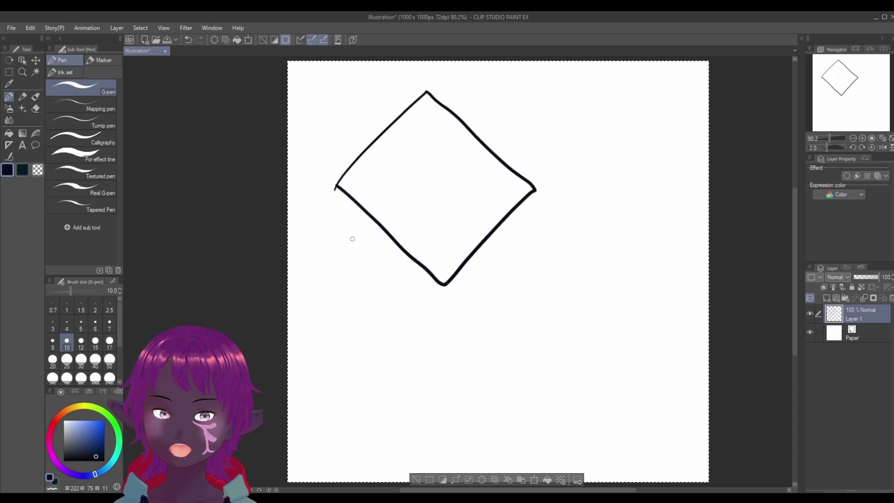
{"action": "mouse_move", "coordinate": [340, 230]}
{"action": "left_mouse_down"}
{"action": "mouse_move", "coordinate": [494, 203]}
{"action": "mouse_move", "coordinate": [511, 293]}
{"action": "mouse_move", "coordinate": [409, 364]}
{"action": "mouse_move", "coordinate": [379, 312]}
{"action": "mouse_move", "coordinate": [366, 227]}
{"action": "left_mouse_up"}
{"action": "mouse_move", "coordinate": [341, 276]}
{"action": "left_mouse_down"}
{"action": "mouse_move", "coordinate": [391, 323]}
{"action": "mouse_move", "coordinate": [442, 431]}
{"action": "mouse_move", "coordinate": [371, 470]}
{"action": "mouse_move", "coordinate": [304, 355]}
{"action": "mouse_move", "coordinate": [359, 281]}
{"action": "left_mouse_up"}
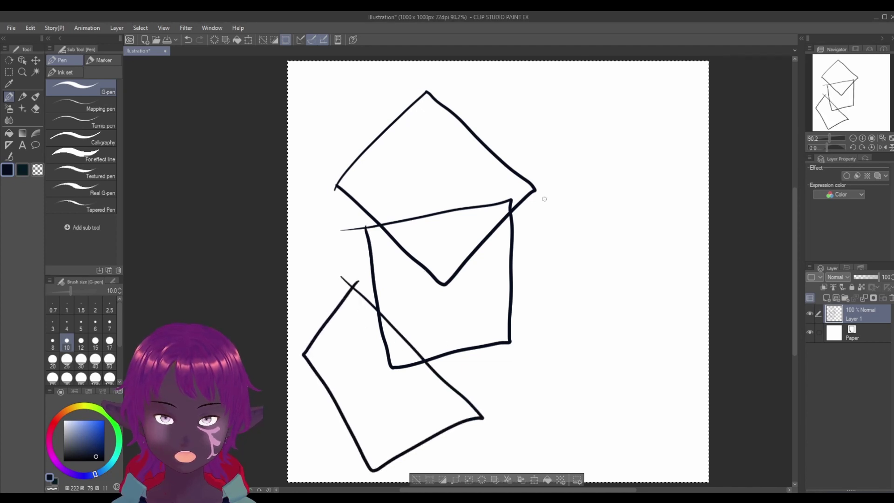
{"action": "mouse_move", "coordinate": [525, 95]}
{"action": "left_mouse_down"}
{"action": "mouse_move", "coordinate": [567, 284]}
{"action": "mouse_move", "coordinate": [645, 252]}
{"action": "mouse_move", "coordinate": [677, 250]}
{"action": "mouse_move", "coordinate": [646, 88]}
{"action": "mouse_move", "coordinate": [520, 113]}
{"action": "left_mouse_up"}
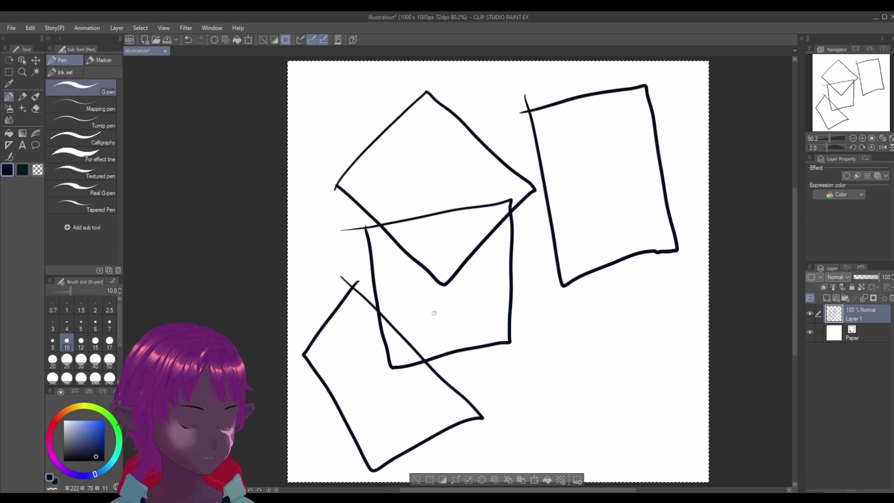
{"action": "mouse_move", "coordinate": [434, 313]}
{"action": "left_mouse_down"}
{"action": "mouse_move", "coordinate": [601, 188]}
{"action": "mouse_move", "coordinate": [627, 360]}
{"action": "mouse_move", "coordinate": [621, 395]}
{"action": "mouse_move", "coordinate": [523, 430]}
{"action": "mouse_move", "coordinate": [438, 313]}
{"action": "left_mouse_up"}
{"action": "mouse_move", "coordinate": [427, 419]}
{"action": "left_mouse_down"}
{"action": "mouse_move", "coordinate": [627, 291]}
{"action": "mouse_move", "coordinate": [657, 381]}
{"action": "mouse_move", "coordinate": [659, 425]}
{"action": "mouse_move", "coordinate": [547, 469]}
{"action": "mouse_move", "coordinate": [484, 471]}
{"action": "mouse_move", "coordinate": [427, 427]}
{"action": "left_mouse_up"}
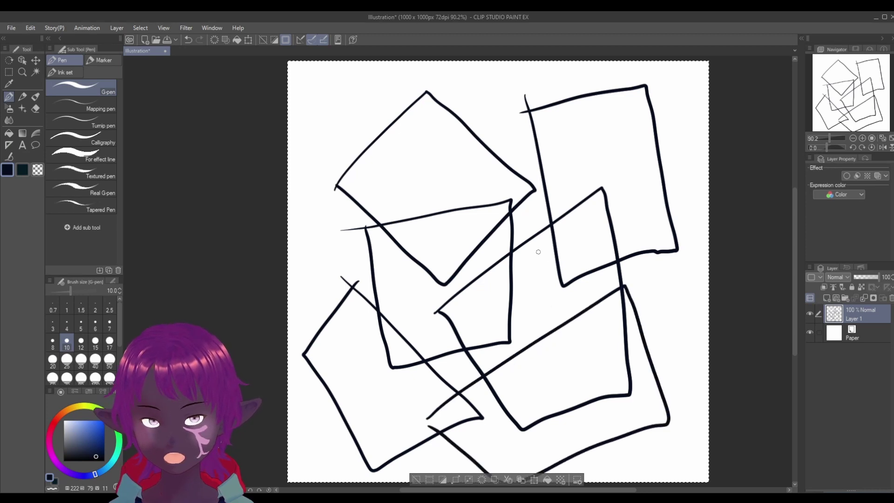
{"action": "mouse_move", "coordinate": [433, 150]}
{"action": "left_mouse_down"}
{"action": "mouse_move", "coordinate": [614, 240]}
{"action": "mouse_move", "coordinate": [586, 186]}
{"action": "mouse_move", "coordinate": [565, 93]}
{"action": "mouse_move", "coordinate": [430, 122]}
{"action": "mouse_move", "coordinate": [434, 151]}
{"action": "left_mouse_up"}
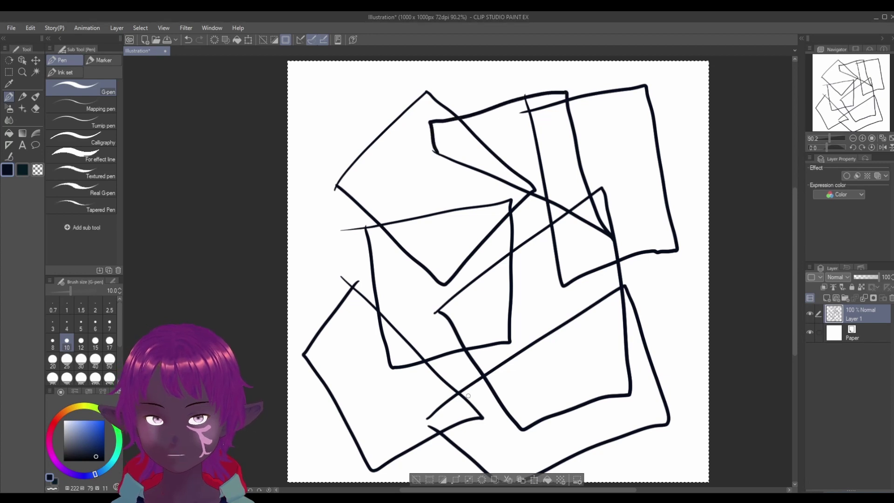
- Add one more large tilted box overlapping the diamond in the canvas's upper left, and clear the layer
{"action": "mouse_move", "coordinate": [306, 322]}
{"action": "left_mouse_down"}
{"action": "mouse_move", "coordinate": [510, 177]}
{"action": "mouse_move", "coordinate": [433, 81]}
{"action": "mouse_move", "coordinate": [333, 140]}
{"action": "mouse_move", "coordinate": [324, 303]}
{"action": "left_mouse_up"}
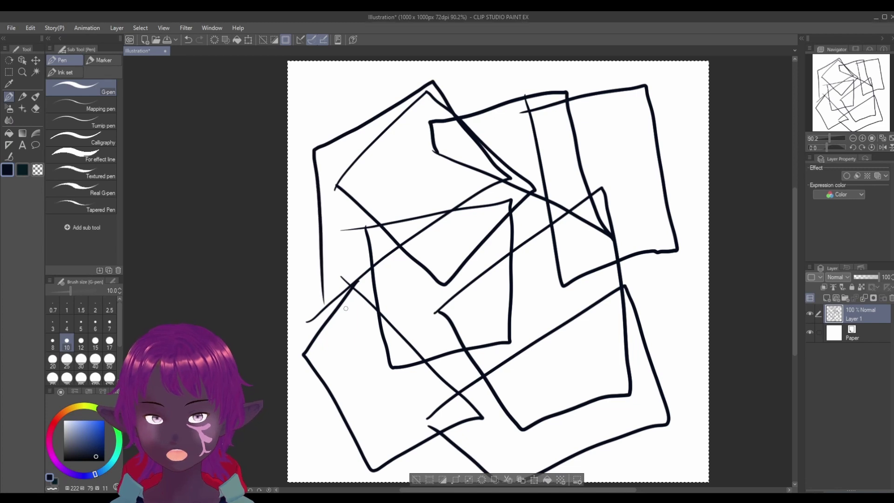
{"action": "key", "text": "Delete"}
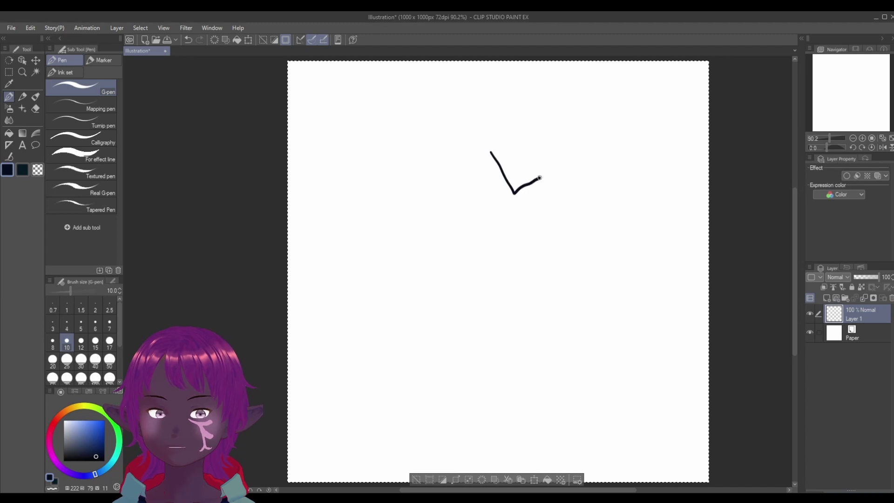
- Draw six separate tilted boxes of varying sizes with gaps between them, three small ones in a diagonal row and larger ones around them
{"action": "mouse_move", "coordinate": [539, 178]}
{"action": "left_mouse_down"}
{"action": "mouse_move", "coordinate": [520, 137]}
{"action": "mouse_move", "coordinate": [487, 154]}
{"action": "left_mouse_up"}
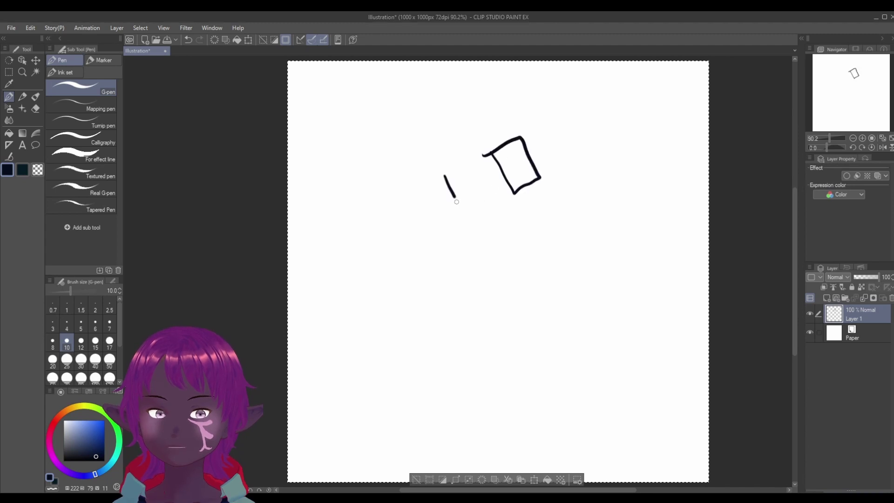
{"action": "mouse_move", "coordinate": [494, 215]}
{"action": "left_mouse_down"}
{"action": "mouse_move", "coordinate": [476, 164]}
{"action": "mouse_move", "coordinate": [444, 173]}
{"action": "mouse_move", "coordinate": [443, 247]}
{"action": "mouse_move", "coordinate": [374, 261]}
{"action": "mouse_move", "coordinate": [379, 214]}
{"action": "mouse_move", "coordinate": [416, 192]}
{"action": "left_mouse_up"}
{"action": "mouse_move", "coordinate": [390, 315]}
{"action": "left_mouse_down"}
{"action": "mouse_move", "coordinate": [429, 393]}
{"action": "mouse_move", "coordinate": [493, 347]}
{"action": "mouse_move", "coordinate": [455, 270]}
{"action": "mouse_move", "coordinate": [378, 330]}
{"action": "left_mouse_up"}
{"action": "mouse_move", "coordinate": [488, 254]}
{"action": "left_mouse_down"}
{"action": "mouse_move", "coordinate": [514, 329]}
{"action": "mouse_move", "coordinate": [525, 337]}
{"action": "mouse_move", "coordinate": [592, 275]}
{"action": "mouse_move", "coordinate": [560, 205]}
{"action": "mouse_move", "coordinate": [495, 259]}
{"action": "left_mouse_up"}
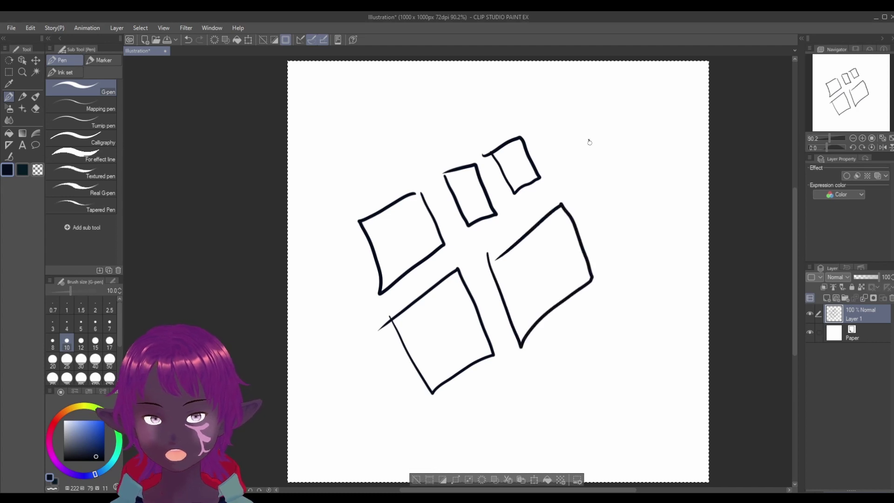
{"action": "mouse_move", "coordinate": [590, 140]}
{"action": "left_mouse_down"}
{"action": "mouse_move", "coordinate": [626, 207]}
{"action": "mouse_move", "coordinate": [670, 181]}
{"action": "mouse_move", "coordinate": [623, 108]}
{"action": "mouse_move", "coordinate": [582, 133]}
{"action": "left_mouse_up"}
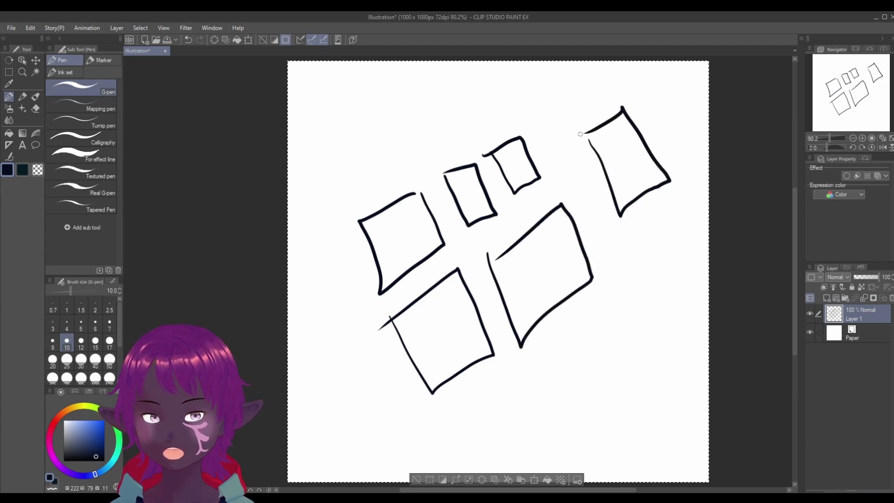
- Draw five more tilted boxes overlapping the separate ones at the canvas's bottom, top and centre, and clear the layer
{"action": "mouse_move", "coordinate": [456, 402]}
{"action": "left_mouse_down"}
{"action": "mouse_move", "coordinate": [559, 321]}
{"action": "mouse_move", "coordinate": [586, 396]}
{"action": "mouse_move", "coordinate": [493, 461]}
{"action": "mouse_move", "coordinate": [459, 400]}
{"action": "left_mouse_up"}
{"action": "mouse_move", "coordinate": [460, 308]}
{"action": "left_mouse_down"}
{"action": "mouse_move", "coordinate": [501, 398]}
{"action": "mouse_move", "coordinate": [608, 336]}
{"action": "mouse_move", "coordinate": [576, 249]}
{"action": "mouse_move", "coordinate": [442, 343]}
{"action": "left_mouse_up"}
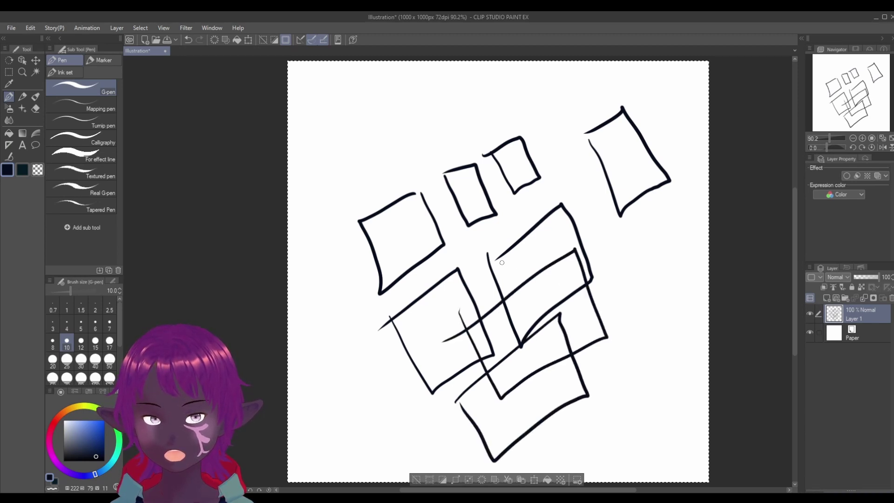
{"action": "mouse_move", "coordinate": [372, 161]}
{"action": "left_mouse_down"}
{"action": "mouse_move", "coordinate": [422, 231]}
{"action": "mouse_move", "coordinate": [473, 176]}
{"action": "mouse_move", "coordinate": [429, 140]}
{"action": "mouse_move", "coordinate": [369, 187]}
{"action": "left_mouse_up"}
{"action": "left_click_drag", "start_coordinate": [481, 128], "coordinate": [501, 156]}
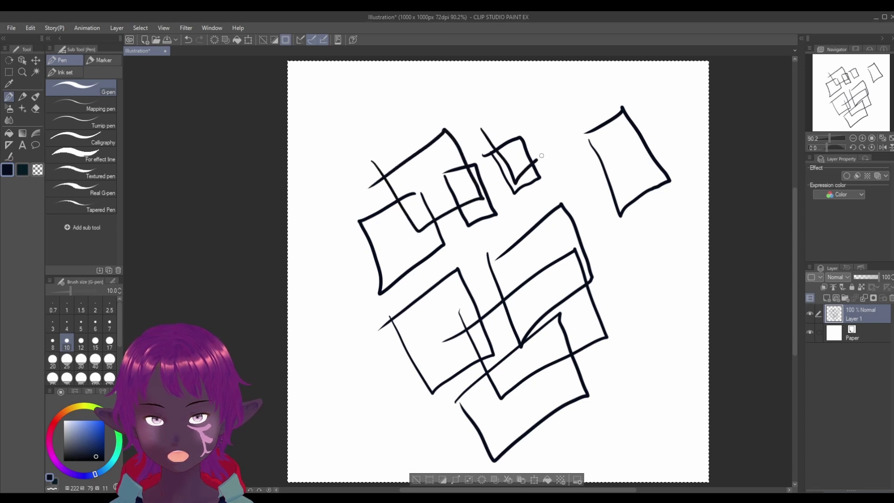
{"action": "mouse_move", "coordinate": [556, 123]}
{"action": "left_mouse_down"}
{"action": "mouse_move", "coordinate": [517, 86]}
{"action": "mouse_move", "coordinate": [476, 122]}
{"action": "left_mouse_up"}
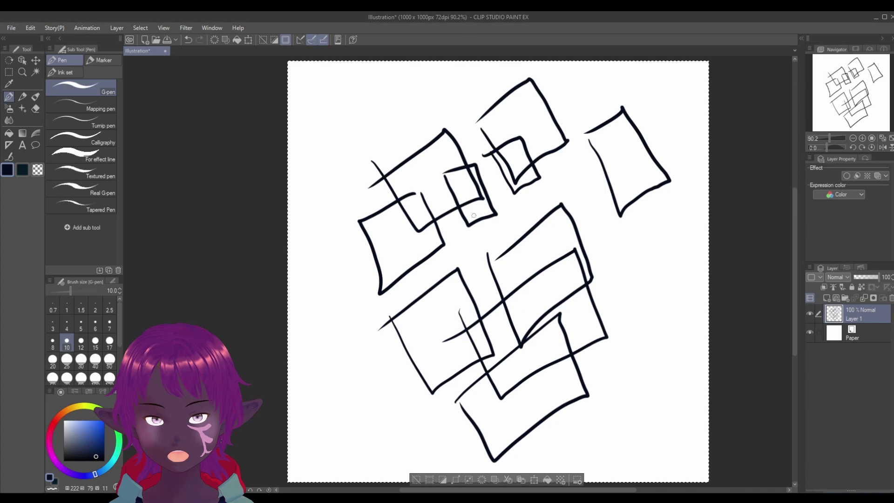
{"action": "mouse_move", "coordinate": [425, 247]}
{"action": "left_mouse_down"}
{"action": "mouse_move", "coordinate": [489, 205]}
{"action": "mouse_move", "coordinate": [530, 273]}
{"action": "mouse_move", "coordinate": [431, 338]}
{"action": "mouse_move", "coordinate": [402, 248]}
{"action": "mouse_move", "coordinate": [505, 192]}
{"action": "left_mouse_up"}
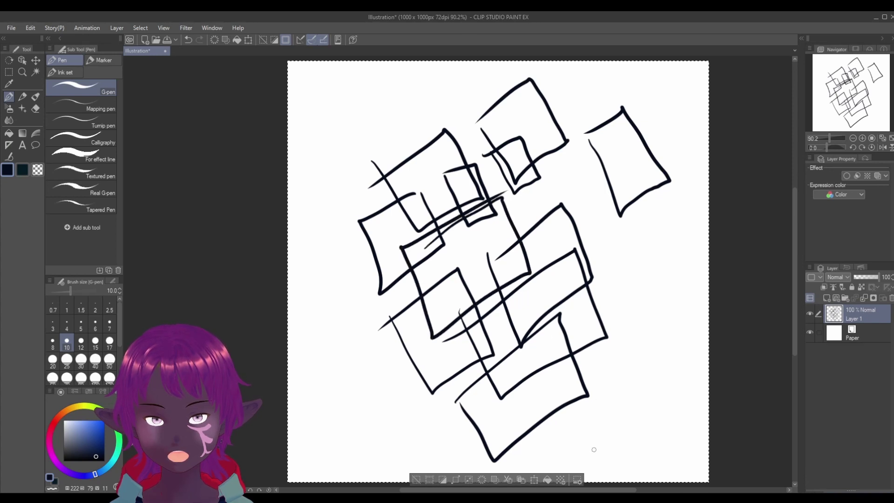
{"action": "key", "text": "Delete"}
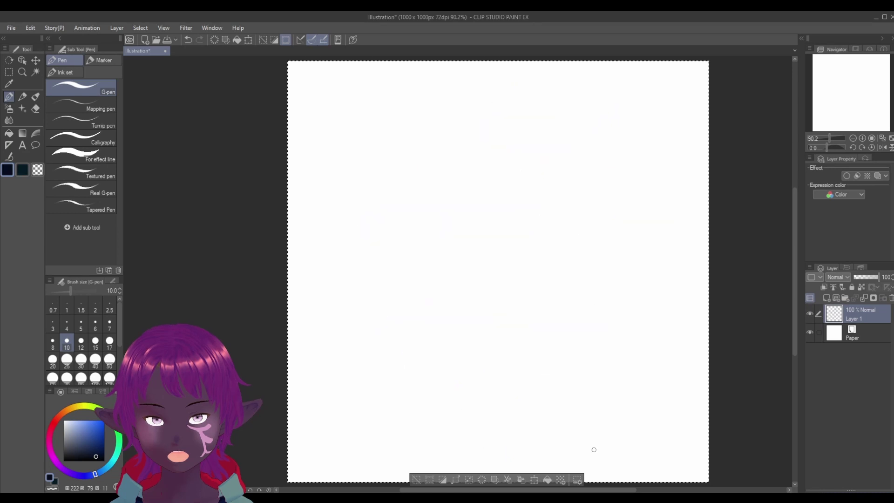
- Draw a simple house front from a wide rectangle with a door box and two window boxes, and clear the layer
{"action": "mouse_move", "coordinate": [376, 146]}
{"action": "left_mouse_down"}
{"action": "mouse_move", "coordinate": [381, 277]}
{"action": "mouse_move", "coordinate": [446, 323]}
{"action": "mouse_move", "coordinate": [615, 313]}
{"action": "mouse_move", "coordinate": [612, 144]}
{"action": "mouse_move", "coordinate": [387, 145]}
{"action": "left_mouse_up"}
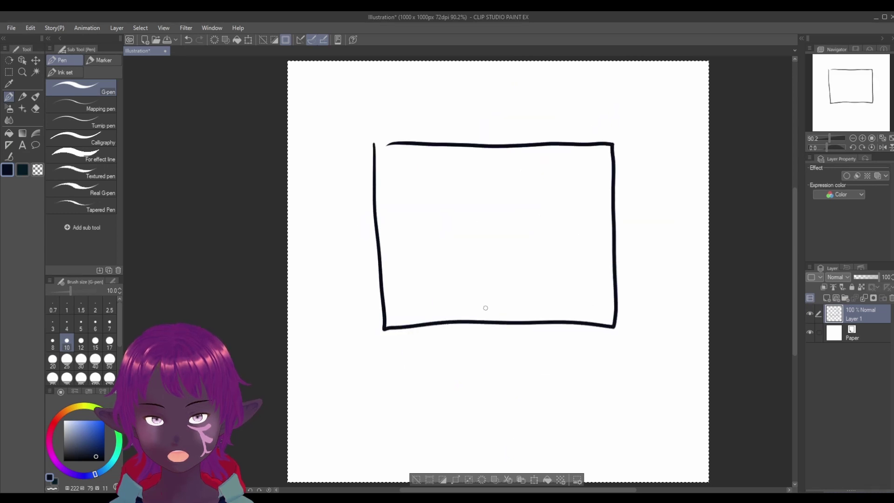
{"action": "mouse_move", "coordinate": [464, 319]}
{"action": "left_mouse_down"}
{"action": "mouse_move", "coordinate": [468, 250]}
{"action": "mouse_move", "coordinate": [513, 240]}
{"action": "mouse_move", "coordinate": [524, 319]}
{"action": "left_mouse_up"}
{"action": "mouse_move", "coordinate": [391, 238]}
{"action": "left_mouse_down"}
{"action": "mouse_move", "coordinate": [421, 251]}
{"action": "mouse_move", "coordinate": [424, 188]}
{"action": "mouse_move", "coordinate": [392, 189]}
{"action": "left_mouse_up"}
{"action": "mouse_move", "coordinate": [550, 188]}
{"action": "left_mouse_down"}
{"action": "mouse_move", "coordinate": [563, 260]}
{"action": "mouse_move", "coordinate": [597, 228]}
{"action": "mouse_move", "coordinate": [578, 186]}
{"action": "mouse_move", "coordinate": [531, 195]}
{"action": "left_mouse_up"}
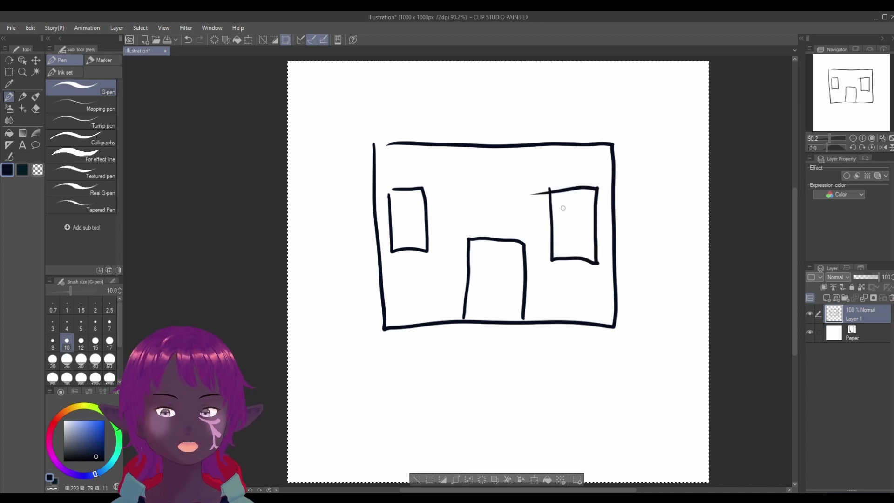
{"action": "key", "text": "Delete"}
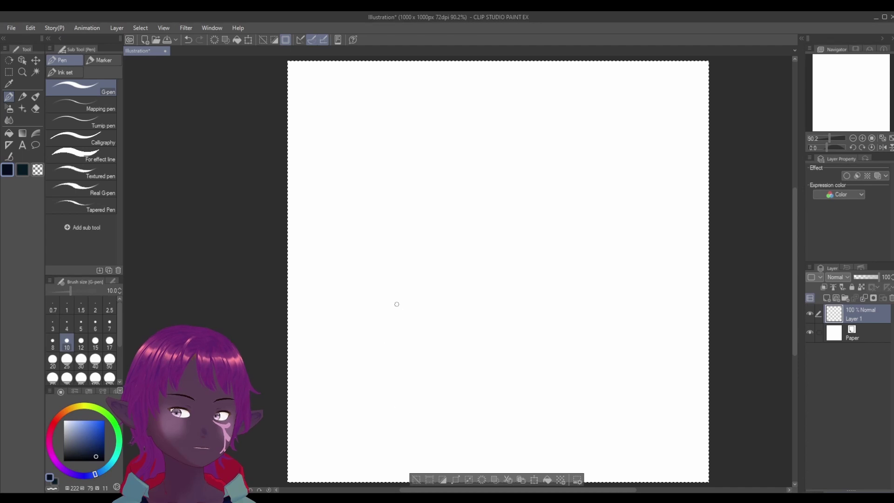
- Draw a tall building outline with three window boxes along its top edge and the first window of the second row
{"action": "mouse_move", "coordinate": [408, 432]}
{"action": "left_mouse_down"}
{"action": "mouse_move", "coordinate": [397, 165]}
{"action": "mouse_move", "coordinate": [539, 133]}
{"action": "left_mouse_up"}
{"action": "mouse_move", "coordinate": [546, 173]}
{"action": "left_mouse_down"}
{"action": "mouse_move", "coordinate": [539, 399]}
{"action": "mouse_move", "coordinate": [409, 431]}
{"action": "left_mouse_up"}
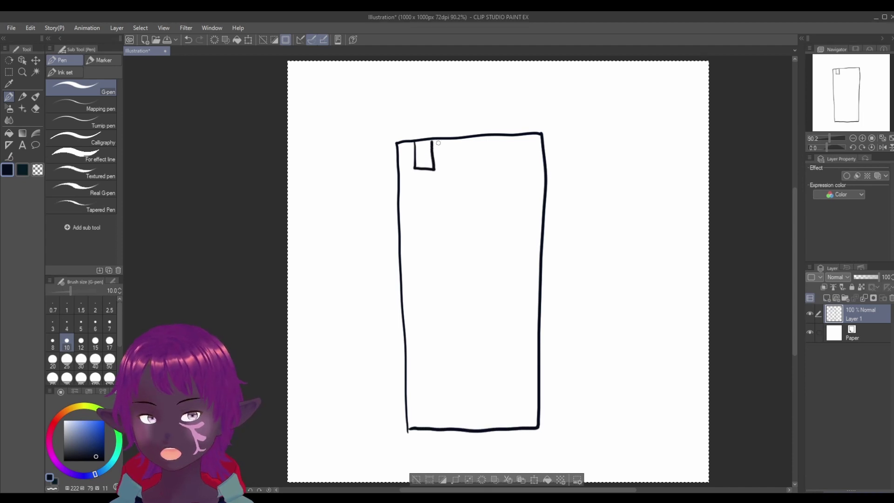
{"action": "left_click_drag", "start_coordinate": [460, 139], "coordinate": [459, 149]}
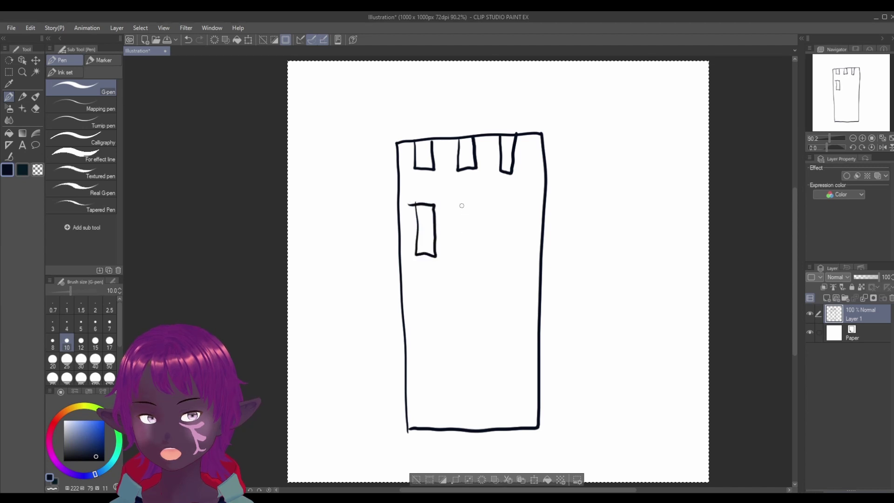
- Complete the building's second row and add two more rows of three window boxes each below it, and clear the layer
{"action": "mouse_move", "coordinate": [461, 205]}
{"action": "left_mouse_down"}
{"action": "mouse_move", "coordinate": [463, 253]}
{"action": "mouse_move", "coordinate": [487, 259]}
{"action": "mouse_move", "coordinate": [486, 207]}
{"action": "mouse_move", "coordinate": [458, 207]}
{"action": "mouse_move", "coordinate": [510, 263]}
{"action": "mouse_move", "coordinate": [523, 263]}
{"action": "mouse_move", "coordinate": [521, 205]}
{"action": "mouse_move", "coordinate": [494, 207]}
{"action": "left_mouse_up"}
{"action": "mouse_move", "coordinate": [418, 280]}
{"action": "left_mouse_down"}
{"action": "mouse_move", "coordinate": [424, 331]}
{"action": "mouse_move", "coordinate": [437, 331]}
{"action": "mouse_move", "coordinate": [438, 285]}
{"action": "left_mouse_up"}
{"action": "mouse_move", "coordinate": [438, 285]}
{"action": "left_mouse_down"}
{"action": "mouse_move", "coordinate": [414, 282]}
{"action": "mouse_move", "coordinate": [464, 330]}
{"action": "mouse_move", "coordinate": [491, 311]}
{"action": "mouse_move", "coordinate": [459, 293]}
{"action": "left_mouse_up"}
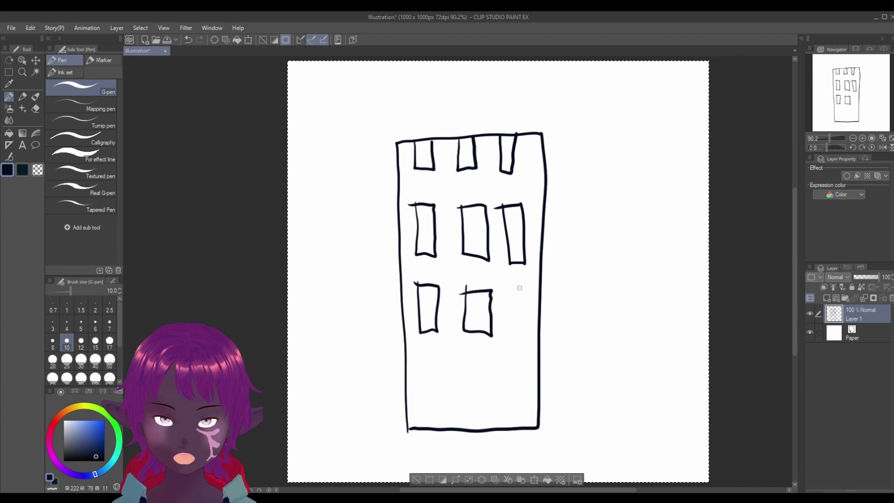
{"action": "mouse_move", "coordinate": [515, 291]}
{"action": "left_mouse_down"}
{"action": "mouse_move", "coordinate": [516, 331]}
{"action": "mouse_move", "coordinate": [526, 333]}
{"action": "mouse_move", "coordinate": [512, 293]}
{"action": "left_mouse_up"}
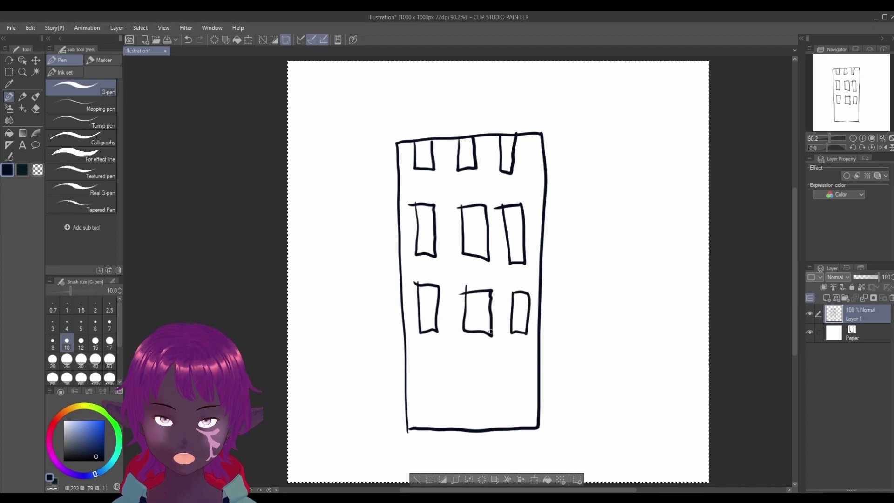
{"action": "mouse_move", "coordinate": [418, 364]}
{"action": "left_mouse_down"}
{"action": "mouse_move", "coordinate": [424, 410]}
{"action": "mouse_move", "coordinate": [441, 410]}
{"action": "mouse_move", "coordinate": [440, 363]}
{"action": "mouse_move", "coordinate": [422, 359]}
{"action": "mouse_move", "coordinate": [478, 413]}
{"action": "mouse_move", "coordinate": [489, 401]}
{"action": "mouse_move", "coordinate": [491, 363]}
{"action": "mouse_move", "coordinate": [483, 361]}
{"action": "mouse_move", "coordinate": [512, 387]}
{"action": "mouse_move", "coordinate": [514, 414]}
{"action": "mouse_move", "coordinate": [527, 416]}
{"action": "mouse_move", "coordinate": [530, 391]}
{"action": "mouse_move", "coordinate": [506, 366]}
{"action": "left_mouse_up"}
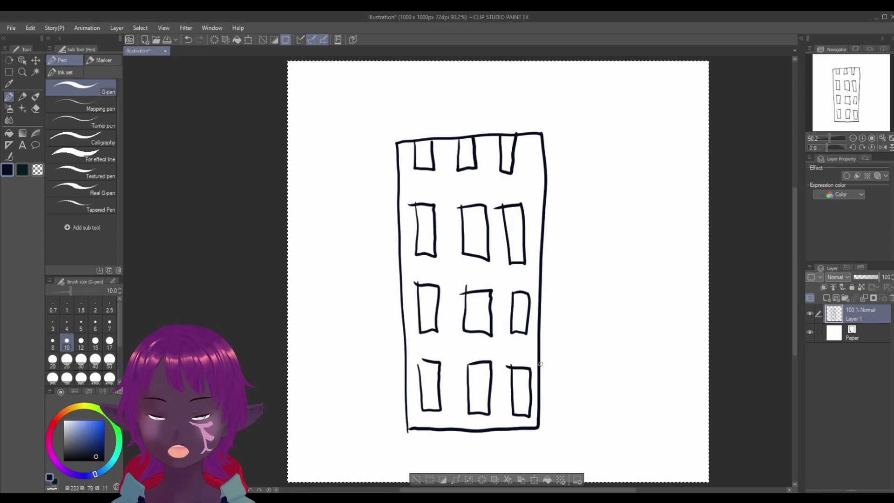
{"action": "key", "text": "Delete"}
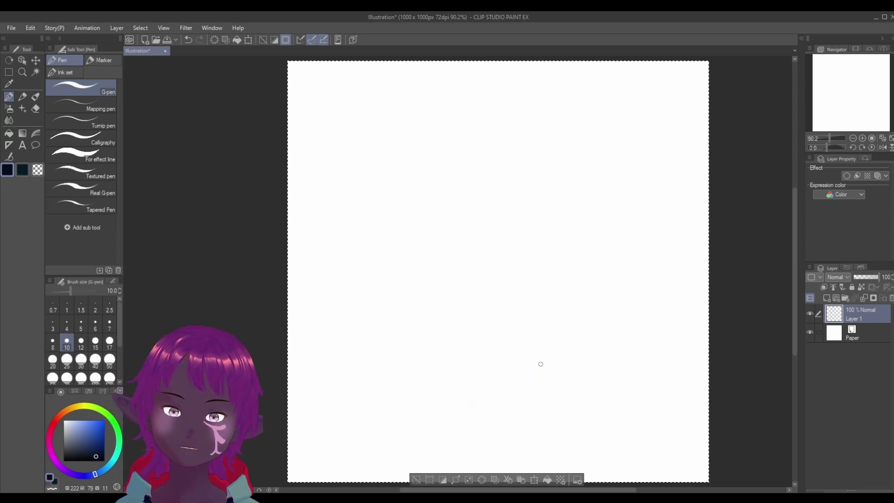
- Draw eight large overlapping four-sided boxes at different angles across the canvas, starting with two diamonds near the centre, and clear the layer
{"action": "mouse_move", "coordinate": [354, 213]}
{"action": "left_mouse_down"}
{"action": "mouse_move", "coordinate": [431, 144]}
{"action": "mouse_move", "coordinate": [501, 213]}
{"action": "mouse_move", "coordinate": [411, 289]}
{"action": "mouse_move", "coordinate": [360, 217]}
{"action": "mouse_move", "coordinate": [453, 198]}
{"action": "mouse_move", "coordinate": [483, 153]}
{"action": "mouse_move", "coordinate": [555, 217]}
{"action": "mouse_move", "coordinate": [593, 268]}
{"action": "mouse_move", "coordinate": [513, 332]}
{"action": "mouse_move", "coordinate": [420, 244]}
{"action": "left_mouse_up"}
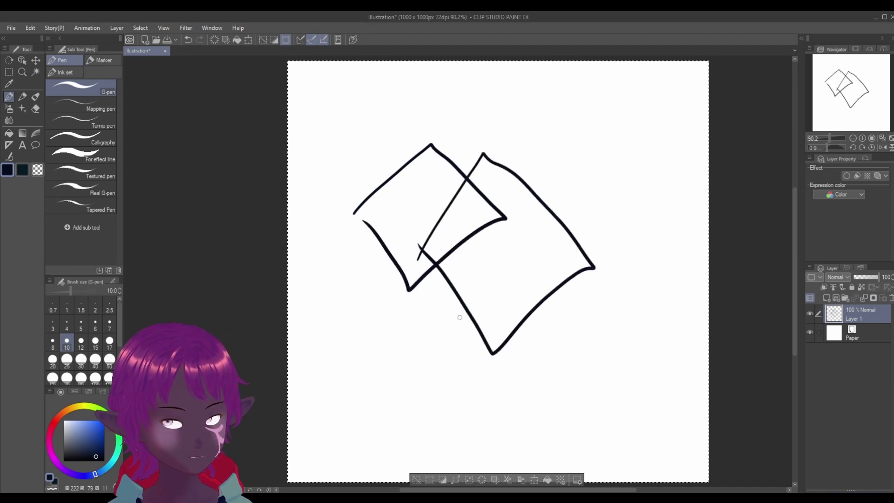
{"action": "mouse_move", "coordinate": [405, 333]}
{"action": "left_mouse_down"}
{"action": "mouse_move", "coordinate": [496, 297]}
{"action": "mouse_move", "coordinate": [576, 347]}
{"action": "mouse_move", "coordinate": [445, 419]}
{"action": "mouse_move", "coordinate": [410, 332]}
{"action": "left_mouse_up"}
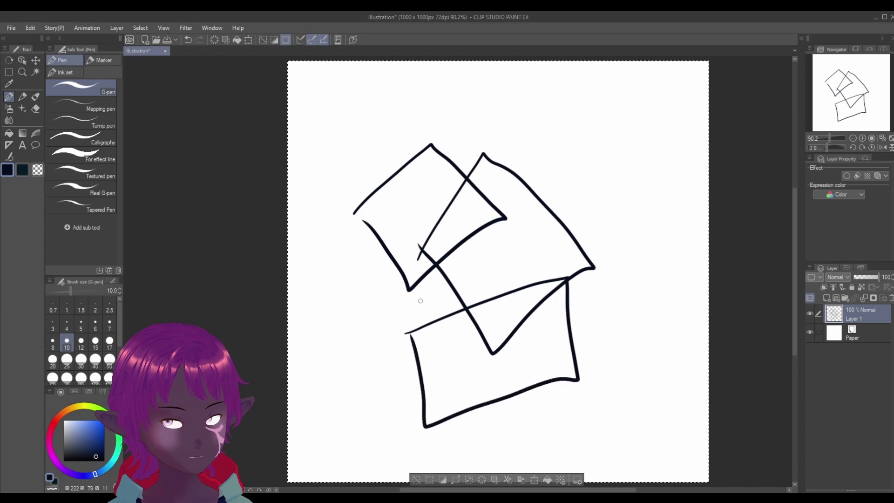
{"action": "mouse_move", "coordinate": [494, 144]}
{"action": "left_mouse_down"}
{"action": "mouse_move", "coordinate": [516, 239]}
{"action": "mouse_move", "coordinate": [537, 253]}
{"action": "mouse_move", "coordinate": [633, 225]}
{"action": "mouse_move", "coordinate": [631, 117]}
{"action": "mouse_move", "coordinate": [481, 163]}
{"action": "left_mouse_up"}
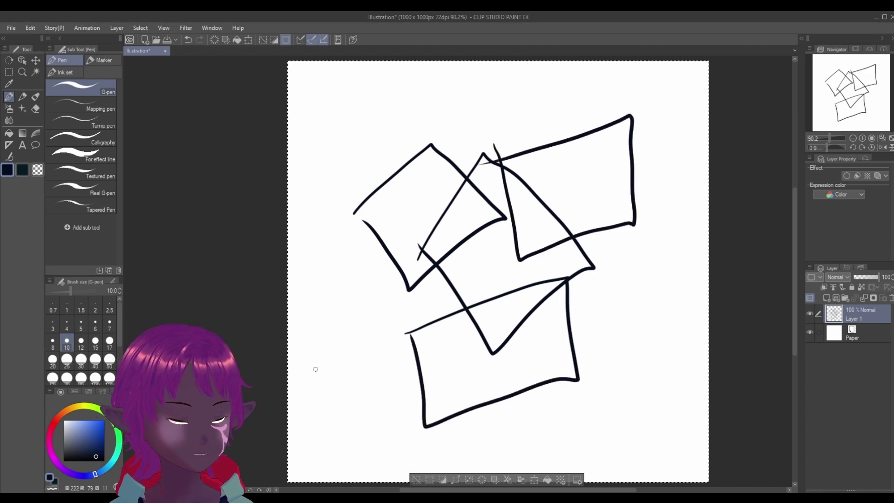
{"action": "mouse_move", "coordinate": [316, 383]}
{"action": "left_mouse_down"}
{"action": "mouse_move", "coordinate": [401, 231]}
{"action": "mouse_move", "coordinate": [462, 305]}
{"action": "mouse_move", "coordinate": [426, 368]}
{"action": "mouse_move", "coordinate": [315, 383]}
{"action": "left_mouse_up"}
{"action": "mouse_move", "coordinate": [567, 313]}
{"action": "left_mouse_down"}
{"action": "mouse_move", "coordinate": [487, 421]}
{"action": "mouse_move", "coordinate": [624, 470]}
{"action": "mouse_move", "coordinate": [673, 330]}
{"action": "mouse_move", "coordinate": [541, 326]}
{"action": "left_mouse_up"}
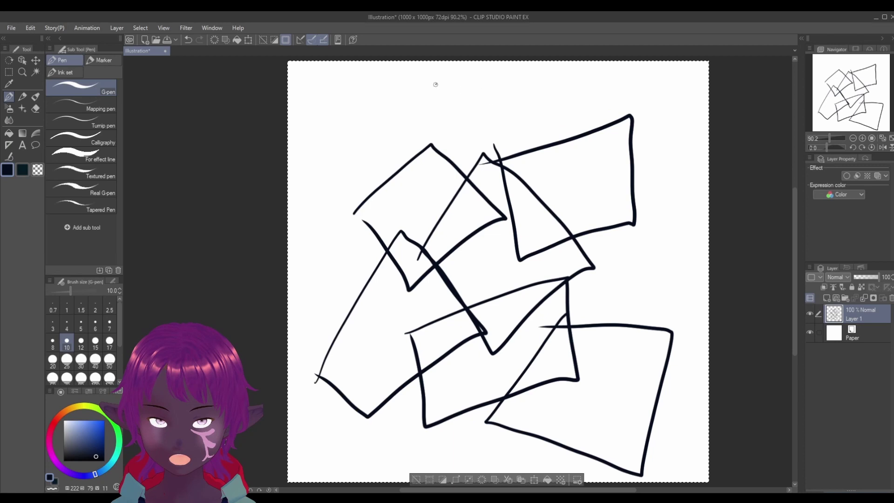
{"action": "mouse_move", "coordinate": [436, 84]}
{"action": "left_mouse_down"}
{"action": "mouse_move", "coordinate": [333, 203]}
{"action": "mouse_move", "coordinate": [552, 205]}
{"action": "mouse_move", "coordinate": [592, 91]}
{"action": "mouse_move", "coordinate": [413, 102]}
{"action": "left_mouse_up"}
{"action": "mouse_move", "coordinate": [358, 378]}
{"action": "left_mouse_down"}
{"action": "mouse_move", "coordinate": [517, 259]}
{"action": "mouse_move", "coordinate": [541, 293]}
{"action": "mouse_move", "coordinate": [492, 412]}
{"action": "mouse_move", "coordinate": [406, 443]}
{"action": "mouse_move", "coordinate": [381, 402]}
{"action": "mouse_move", "coordinate": [409, 320]}
{"action": "left_mouse_up"}
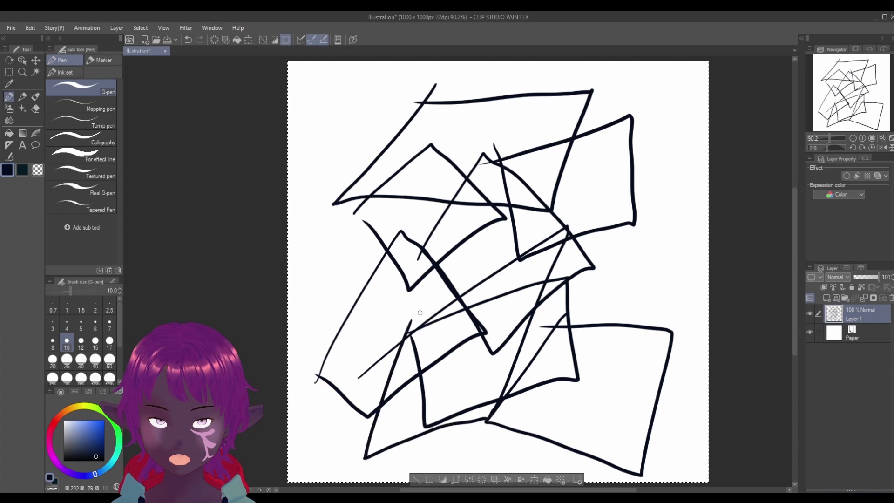
{"action": "key", "text": "Delete"}
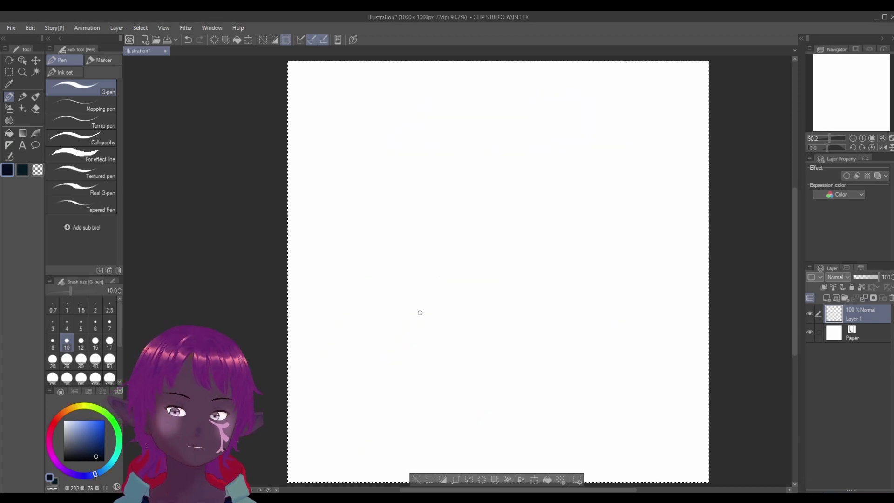
- Draw six large overlapping boxes at varied angles, starting with a tilted one in the canvas's upper left, and clear the layer
{"action": "mouse_move", "coordinate": [326, 179]}
{"action": "left_mouse_down"}
{"action": "mouse_move", "coordinate": [368, 78]}
{"action": "mouse_move", "coordinate": [465, 108]}
{"action": "mouse_move", "coordinate": [476, 200]}
{"action": "mouse_move", "coordinate": [371, 197]}
{"action": "mouse_move", "coordinate": [335, 171]}
{"action": "left_mouse_up"}
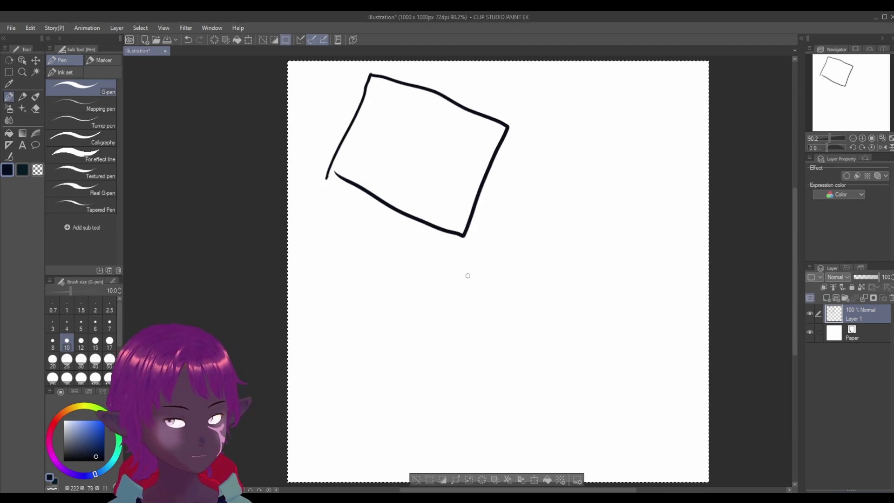
{"action": "mouse_move", "coordinate": [376, 261]}
{"action": "left_mouse_down"}
{"action": "mouse_move", "coordinate": [422, 231]}
{"action": "mouse_move", "coordinate": [535, 198]}
{"action": "mouse_move", "coordinate": [535, 371]}
{"action": "mouse_move", "coordinate": [388, 274]}
{"action": "left_mouse_up"}
{"action": "mouse_move", "coordinate": [595, 126]}
{"action": "left_mouse_down"}
{"action": "mouse_move", "coordinate": [499, 325]}
{"action": "mouse_move", "coordinate": [664, 283]}
{"action": "mouse_move", "coordinate": [646, 169]}
{"action": "mouse_move", "coordinate": [591, 140]}
{"action": "left_mouse_up"}
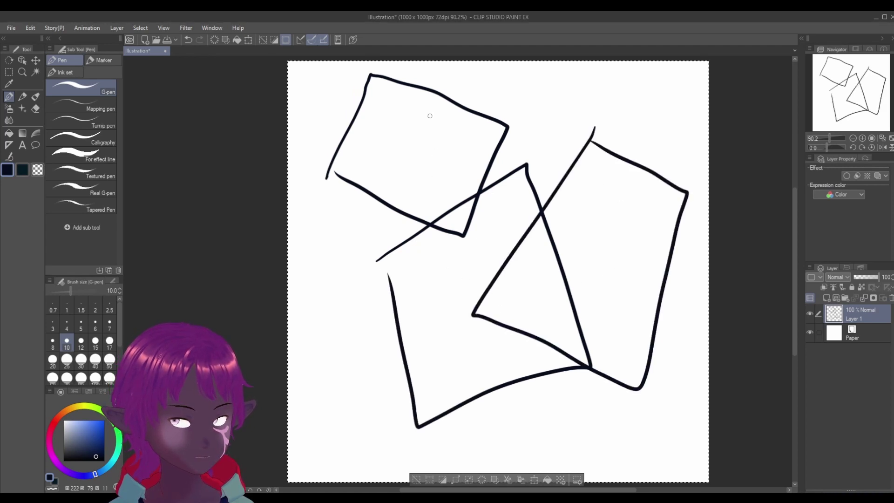
{"action": "mouse_move", "coordinate": [429, 117]}
{"action": "left_mouse_down"}
{"action": "mouse_move", "coordinate": [445, 283]}
{"action": "mouse_move", "coordinate": [624, 219]}
{"action": "mouse_move", "coordinate": [616, 95]}
{"action": "mouse_move", "coordinate": [409, 145]}
{"action": "left_mouse_up"}
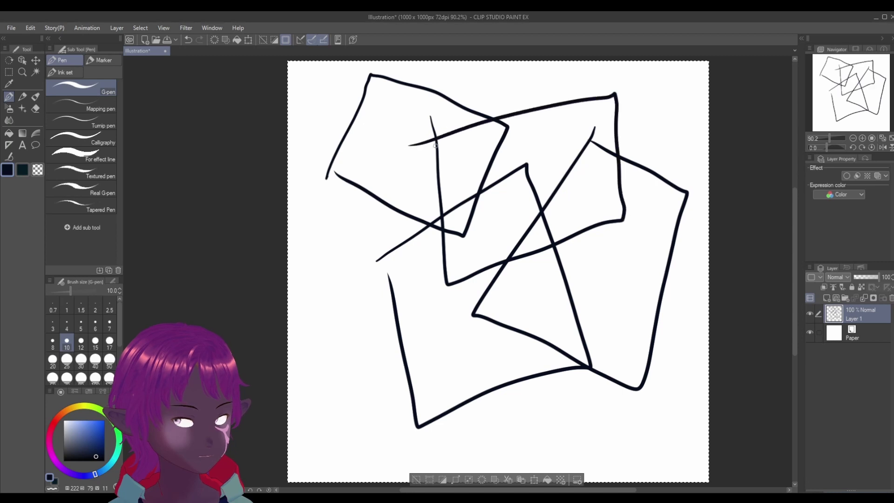
{"action": "mouse_move", "coordinate": [338, 386]}
{"action": "left_mouse_down"}
{"action": "mouse_move", "coordinate": [379, 304]}
{"action": "mouse_move", "coordinate": [456, 230]}
{"action": "mouse_move", "coordinate": [566, 261]}
{"action": "mouse_move", "coordinate": [479, 430]}
{"action": "mouse_move", "coordinate": [320, 397]}
{"action": "left_mouse_up"}
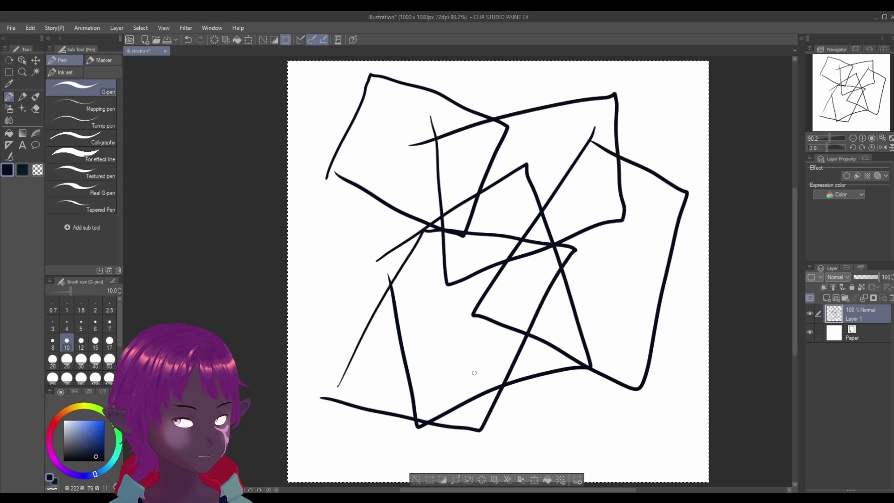
{"action": "mouse_move", "coordinate": [390, 437]}
{"action": "left_mouse_down"}
{"action": "mouse_move", "coordinate": [601, 240]}
{"action": "mouse_move", "coordinate": [614, 241]}
{"action": "mouse_move", "coordinate": [675, 369]}
{"action": "mouse_move", "coordinate": [672, 392]}
{"action": "mouse_move", "coordinate": [509, 474]}
{"action": "mouse_move", "coordinate": [406, 404]}
{"action": "left_mouse_up"}
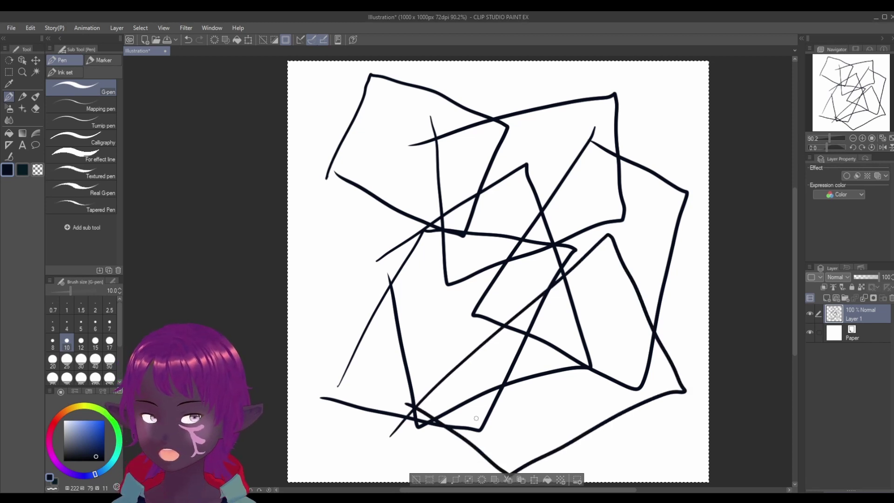
{"action": "key", "text": "Delete"}
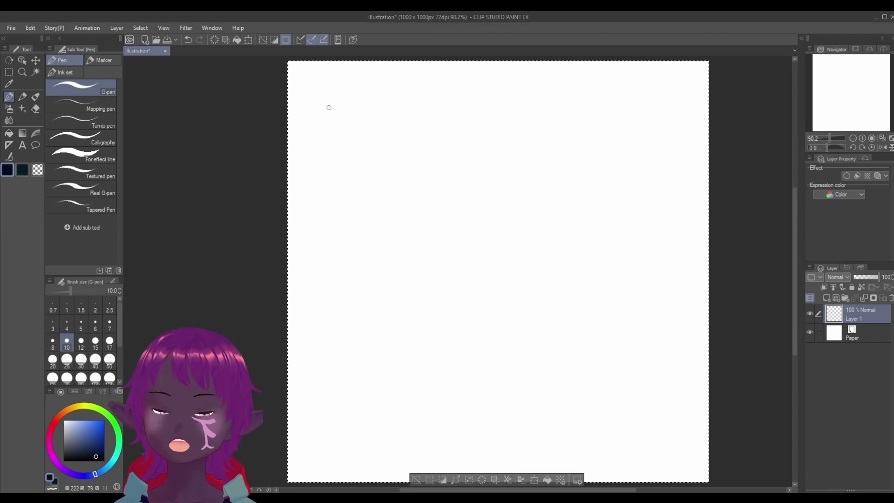
- Draw three large overlapping boxes descending from the canvas's upper left towards its lower centre, and clear the layer
{"action": "mouse_move", "coordinate": [325, 109]}
{"action": "left_mouse_down"}
{"action": "mouse_move", "coordinate": [452, 76]}
{"action": "mouse_move", "coordinate": [487, 199]}
{"action": "mouse_move", "coordinate": [400, 264]}
{"action": "mouse_move", "coordinate": [332, 113]}
{"action": "left_mouse_up"}
{"action": "mouse_move", "coordinate": [419, 279]}
{"action": "left_mouse_down"}
{"action": "mouse_move", "coordinate": [519, 161]}
{"action": "mouse_move", "coordinate": [641, 285]}
{"action": "mouse_move", "coordinate": [565, 377]}
{"action": "mouse_move", "coordinate": [425, 275]}
{"action": "left_mouse_up"}
{"action": "mouse_move", "coordinate": [427, 371]}
{"action": "left_mouse_down"}
{"action": "mouse_move", "coordinate": [555, 235]}
{"action": "mouse_move", "coordinate": [600, 226]}
{"action": "mouse_move", "coordinate": [592, 388]}
{"action": "mouse_move", "coordinate": [482, 394]}
{"action": "mouse_move", "coordinate": [438, 406]}
{"action": "mouse_move", "coordinate": [443, 345]}
{"action": "left_mouse_up"}
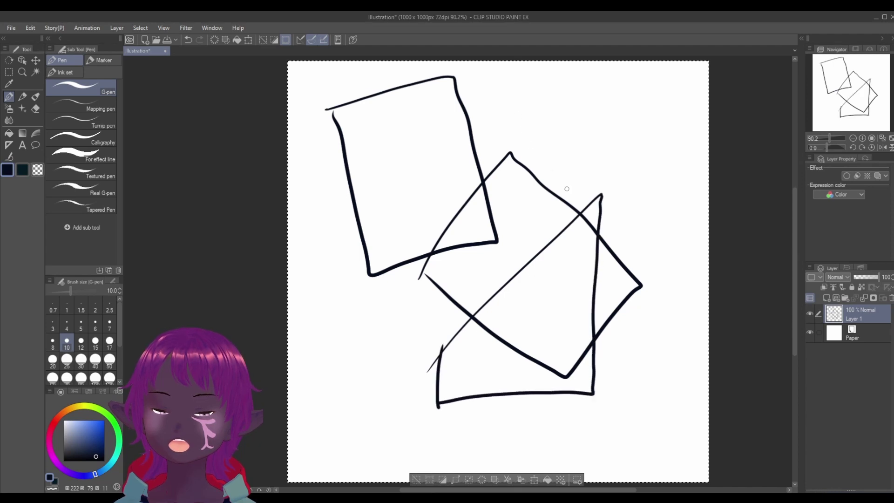
{"action": "key", "text": "Delete"}
- Draw four large separate upright boxes in a two-by-two arrangement, and clear the layer
{"action": "mouse_move", "coordinate": [358, 105]}
{"action": "left_mouse_down"}
{"action": "mouse_move", "coordinate": [411, 103]}
{"action": "mouse_move", "coordinate": [517, 123]}
{"action": "mouse_move", "coordinate": [427, 247]}
{"action": "mouse_move", "coordinate": [345, 194]}
{"action": "mouse_move", "coordinate": [346, 109]}
{"action": "left_mouse_up"}
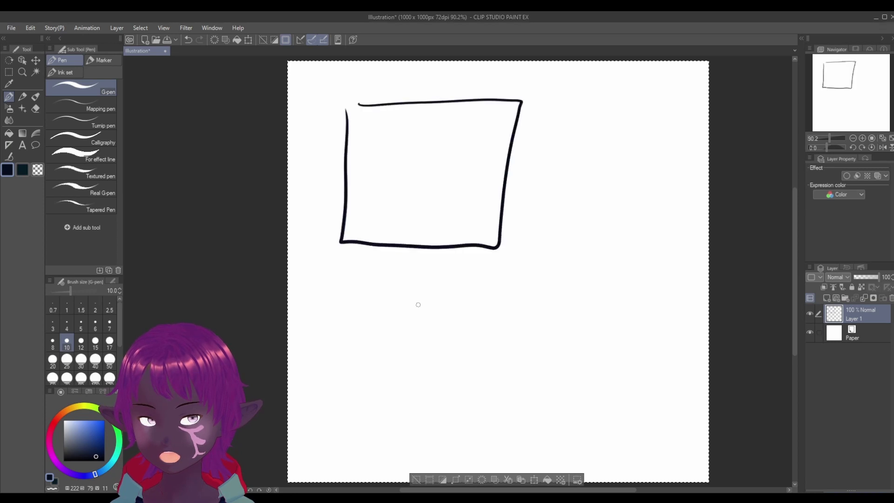
{"action": "mouse_move", "coordinate": [358, 267]}
{"action": "left_mouse_down"}
{"action": "mouse_move", "coordinate": [362, 394]}
{"action": "mouse_move", "coordinate": [504, 393]}
{"action": "mouse_move", "coordinate": [507, 266]}
{"action": "mouse_move", "coordinate": [395, 259]}
{"action": "mouse_move", "coordinate": [355, 268]}
{"action": "left_mouse_up"}
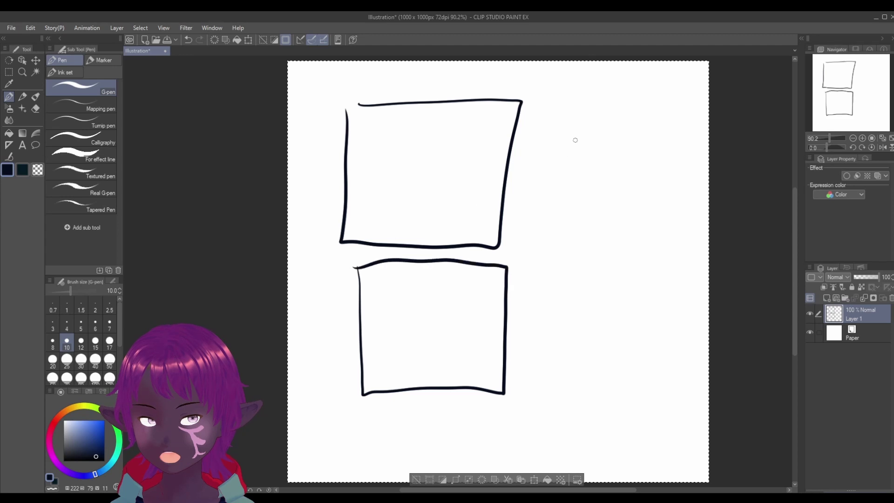
{"action": "mouse_move", "coordinate": [550, 86]}
{"action": "left_mouse_down"}
{"action": "mouse_move", "coordinate": [548, 135]}
{"action": "mouse_move", "coordinate": [580, 253]}
{"action": "mouse_move", "coordinate": [669, 245]}
{"action": "mouse_move", "coordinate": [673, 89]}
{"action": "mouse_move", "coordinate": [543, 100]}
{"action": "left_mouse_up"}
{"action": "mouse_move", "coordinate": [534, 274]}
{"action": "left_mouse_down"}
{"action": "mouse_move", "coordinate": [539, 367]}
{"action": "mouse_move", "coordinate": [586, 426]}
{"action": "mouse_move", "coordinate": [663, 375]}
{"action": "mouse_move", "coordinate": [667, 278]}
{"action": "mouse_move", "coordinate": [521, 284]}
{"action": "left_mouse_up"}
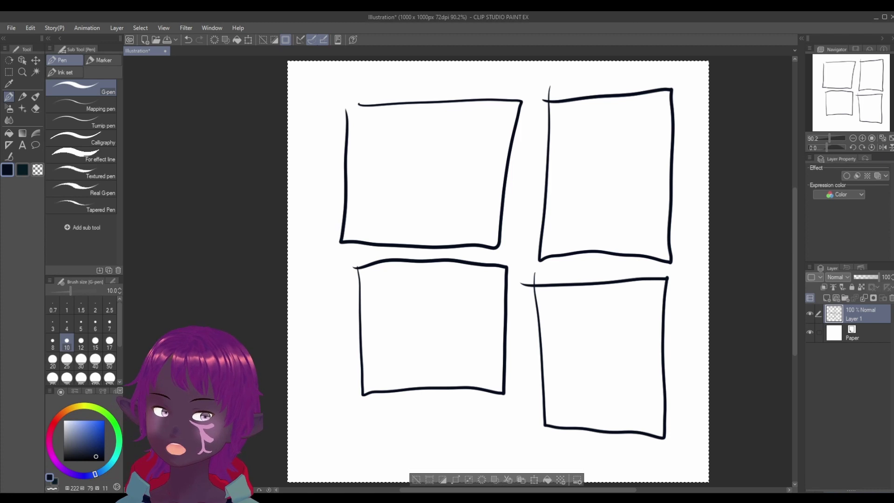
{"action": "key", "text": "Delete"}
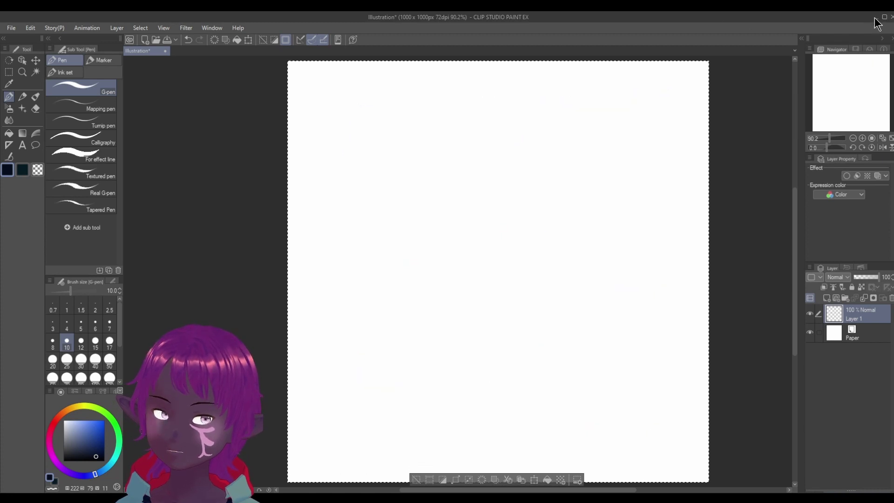